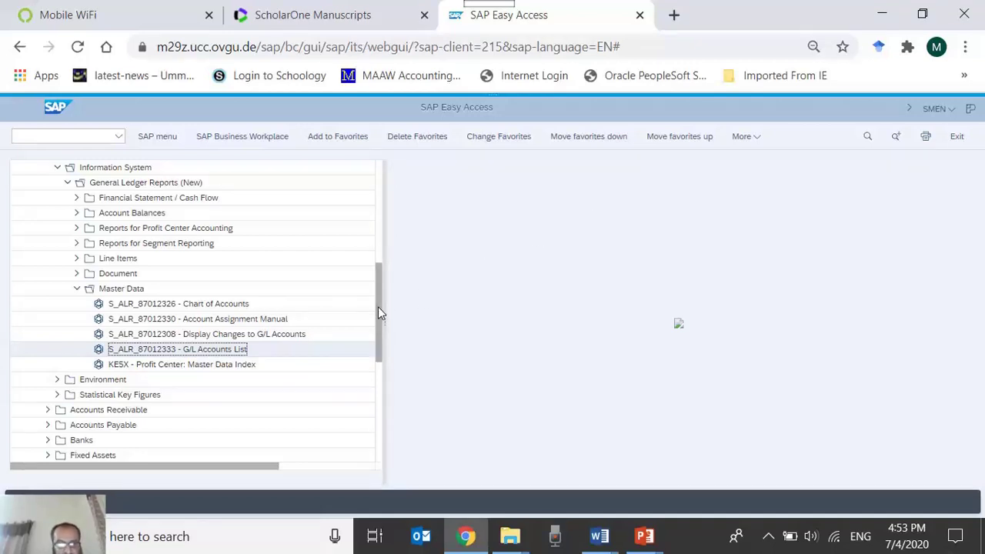
# - Browse Information System > General Ledger Reports (New) > Master Data and launch S_ALR_87012333 G/L Accounts List
pyautogui.moveTo(378, 312); pyautogui.dragTo(380, 255)
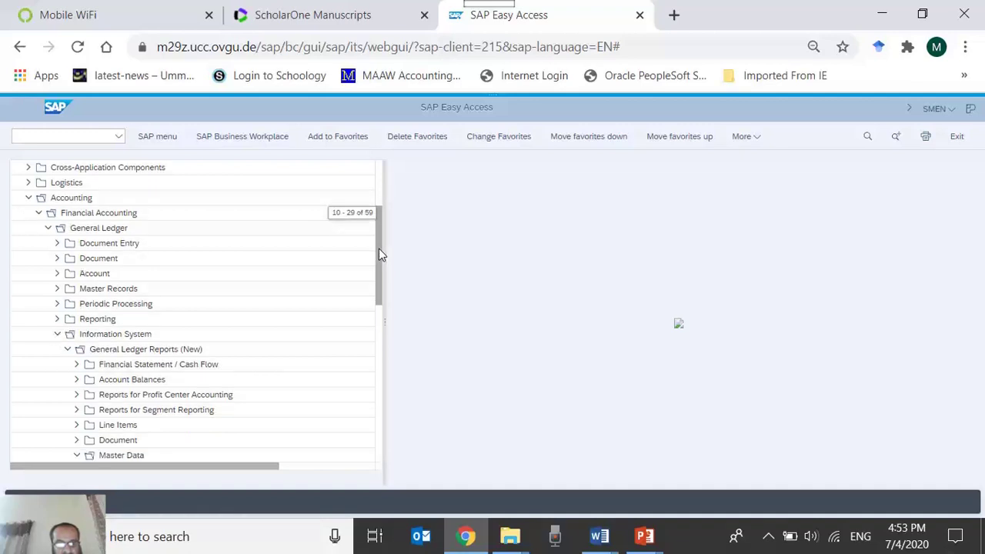
pyautogui.click(157, 336)
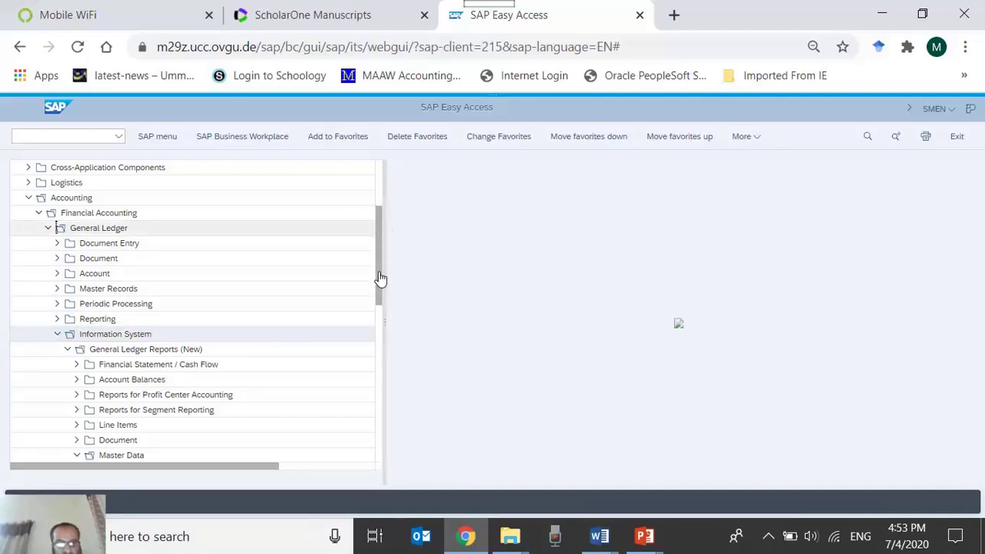
pyautogui.moveTo(378, 277); pyautogui.dragTo(377, 315)
pyautogui.click(187, 231)
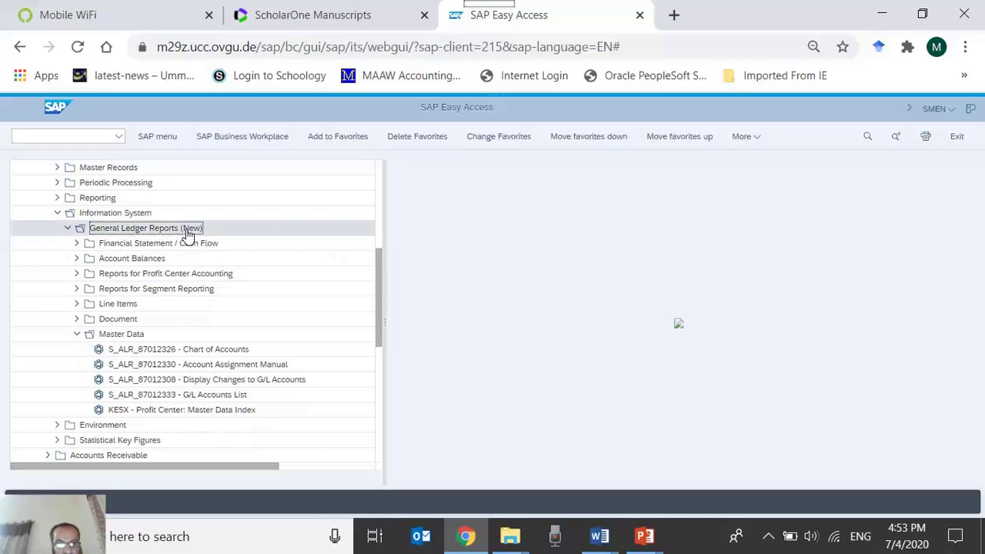
pyautogui.click(142, 337)
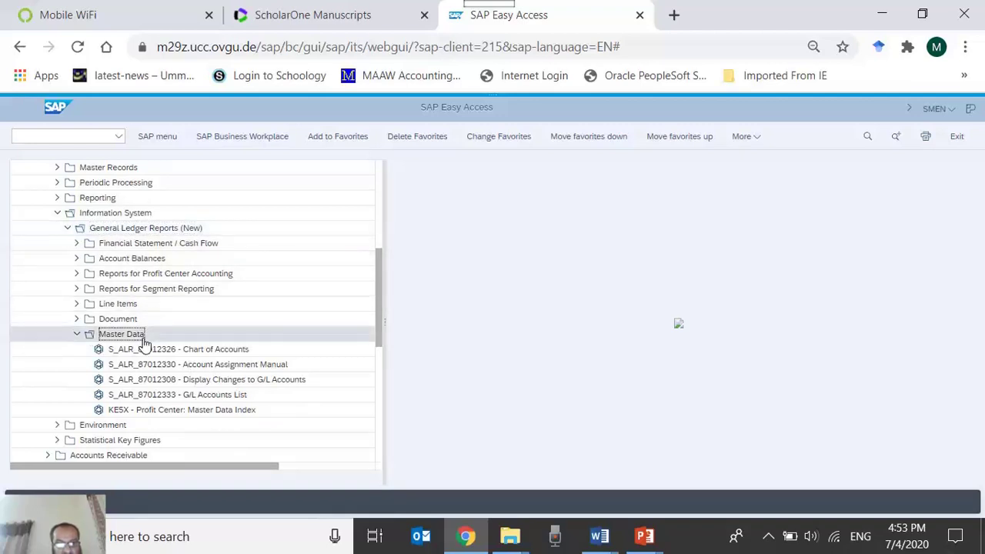
pyautogui.click(226, 399)
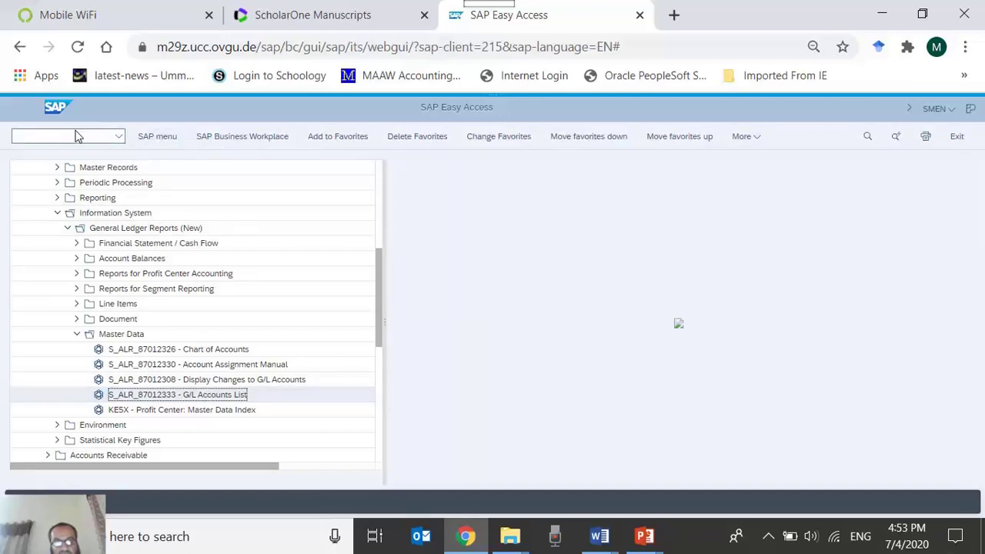
pyautogui.doubleClick(183, 394)
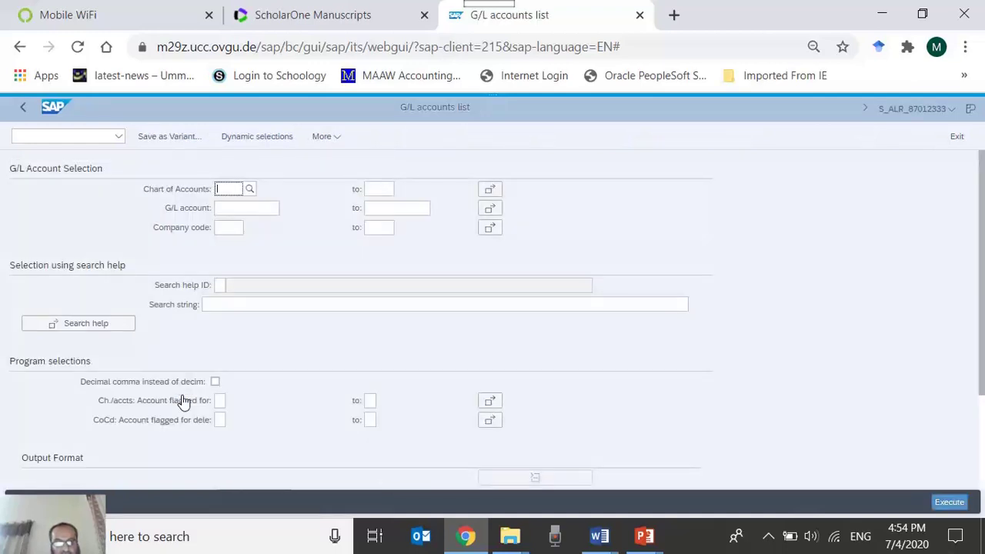
# - Choose GL00 GBI Global from the Chart of Accounts search help list
pyautogui.click(250, 190)
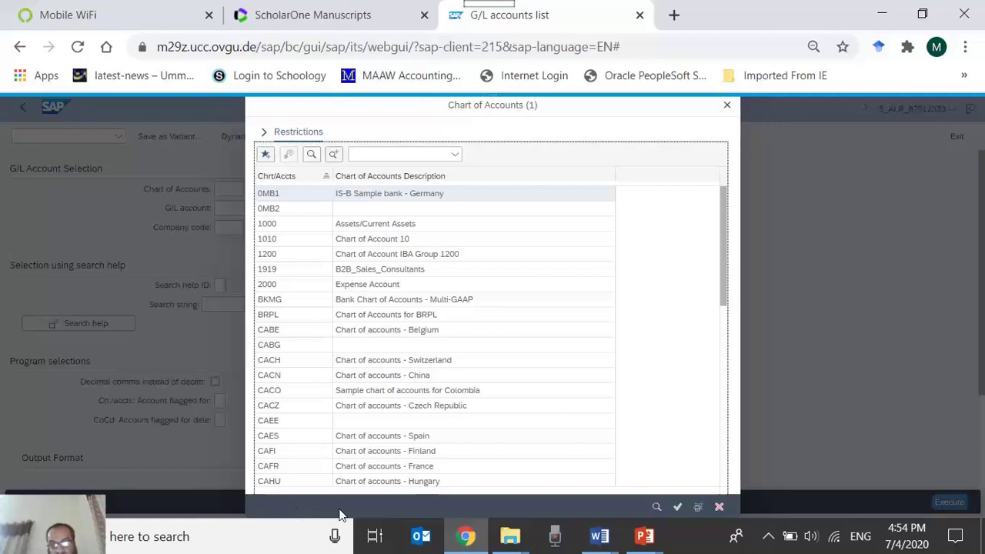
pyautogui.moveTo(723, 256); pyautogui.dragTo(721, 343)
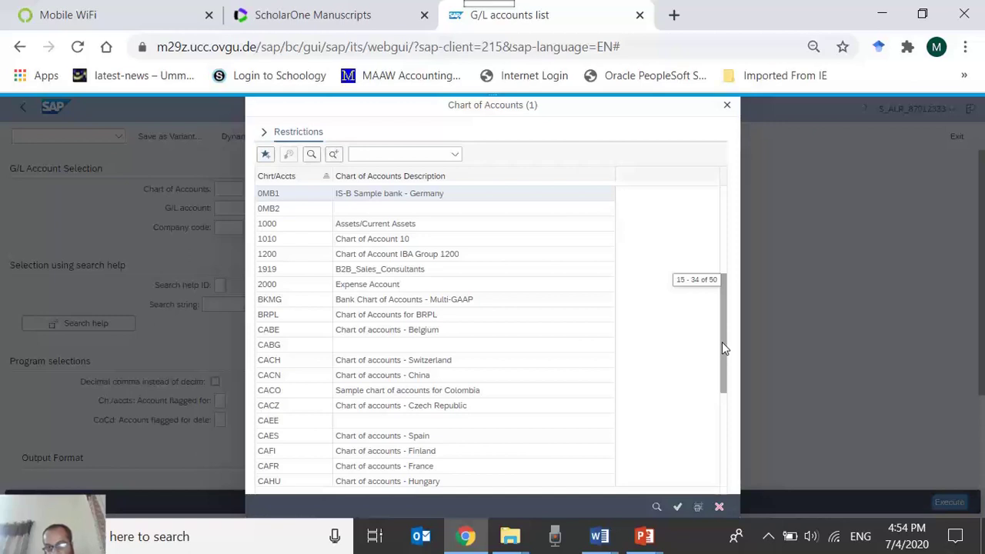
pyautogui.moveTo(722, 343); pyautogui.dragTo(722, 359)
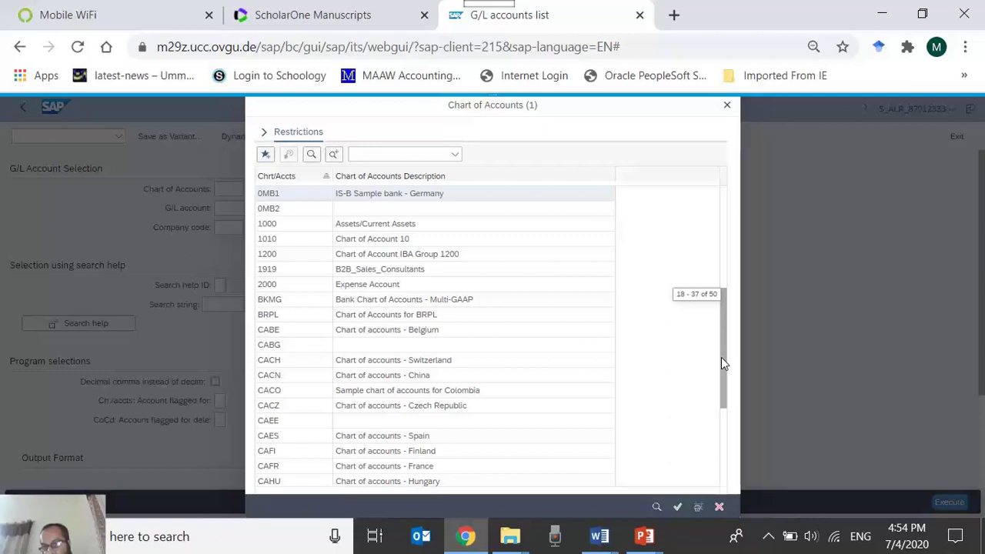
pyautogui.moveTo(721, 357)
pyautogui.mouseDown()
pyautogui.moveTo(718, 319)
pyautogui.moveTo(723, 357)
pyautogui.mouseUp()
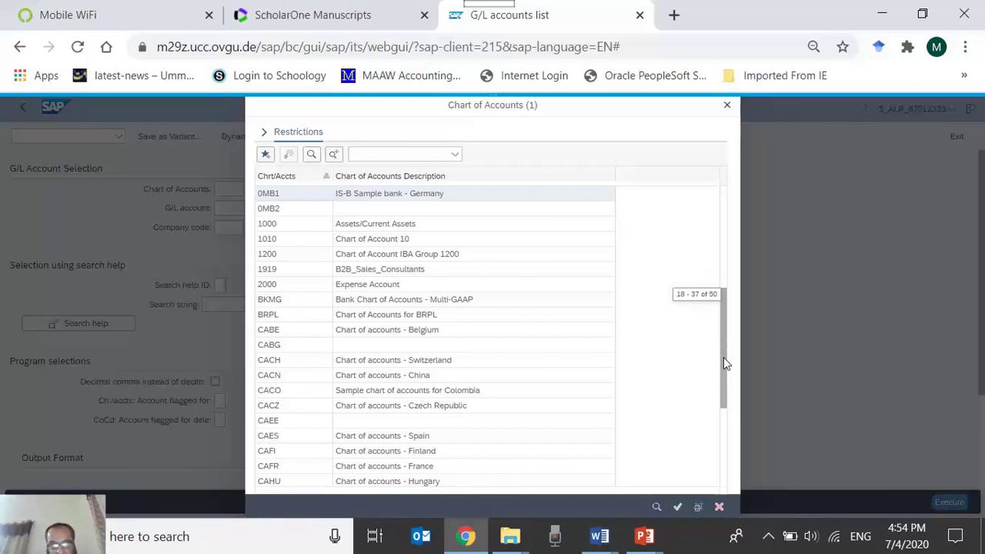
pyautogui.moveTo(723, 357); pyautogui.dragTo(723, 353)
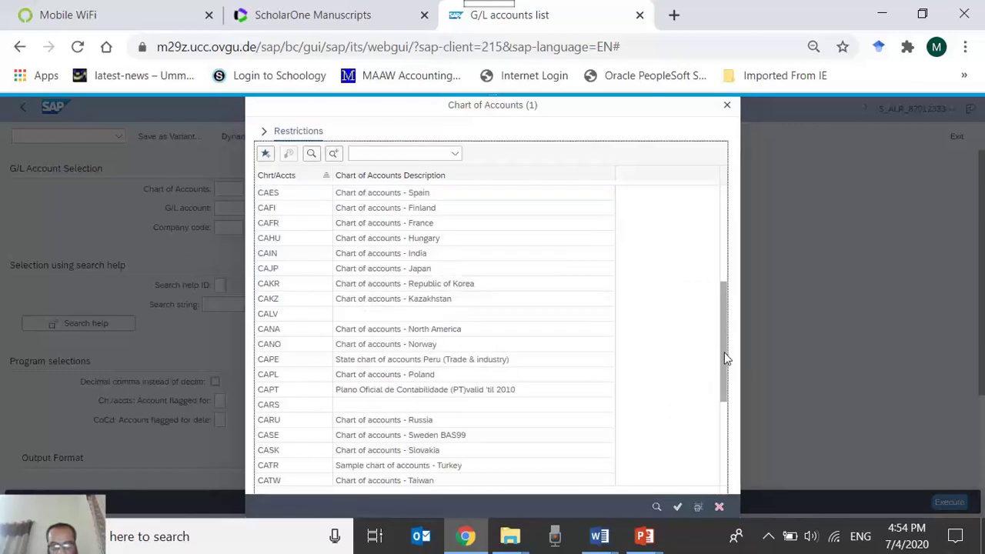
pyautogui.moveTo(727, 359); pyautogui.dragTo(727, 402)
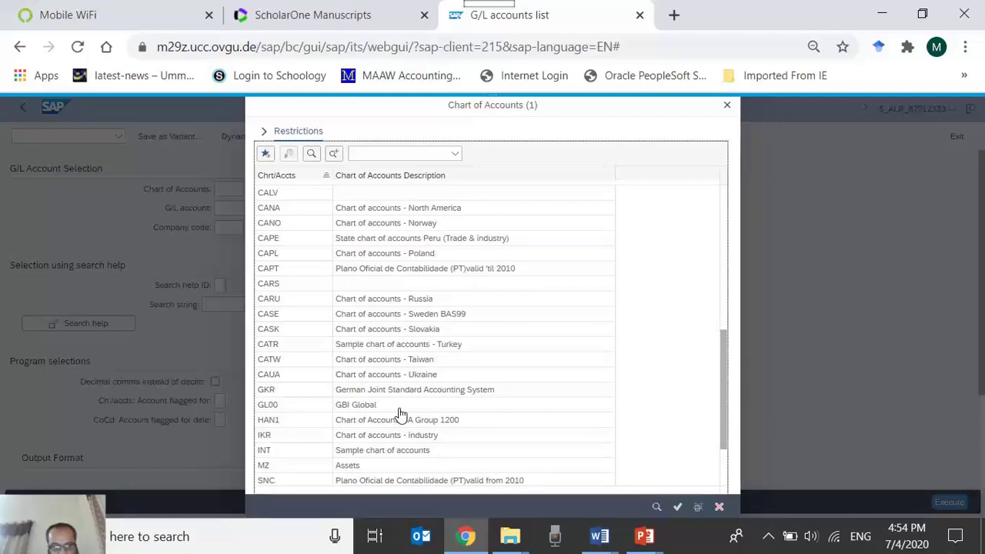
pyautogui.click(366, 407)
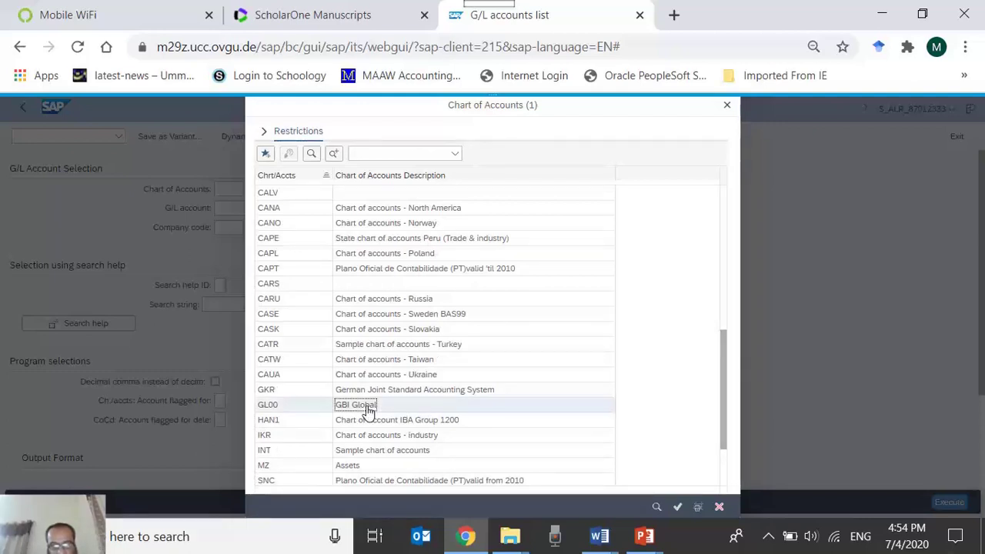
pyautogui.click(314, 408)
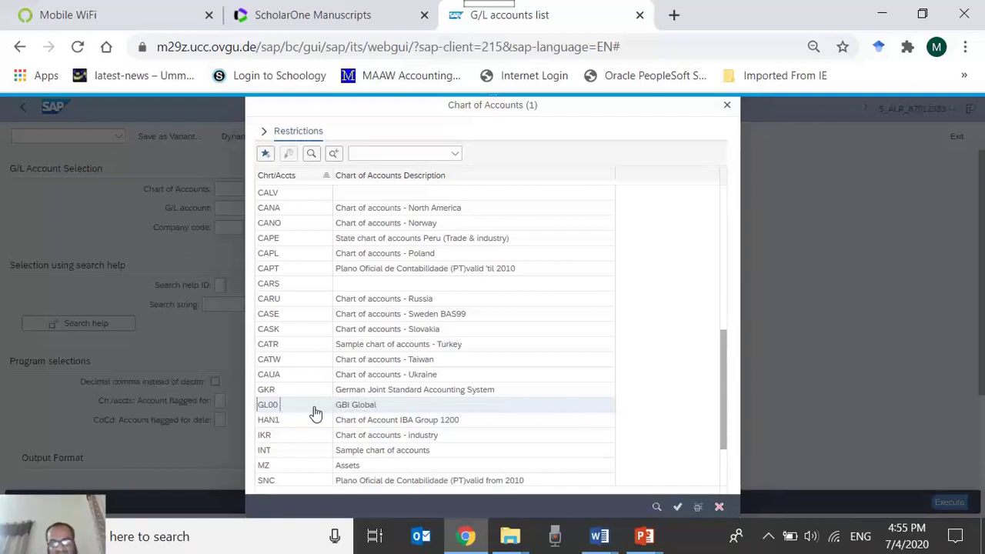
pyautogui.doubleClick(315, 413)
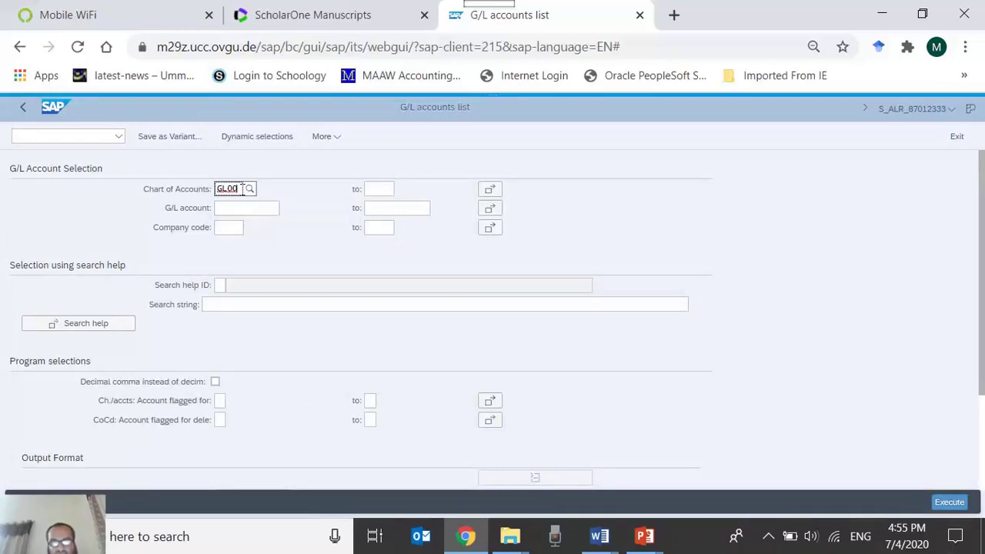
# - Execute the report for chart GL00 with G/L account and Company code left blank
pyautogui.doubleClick(229, 190)
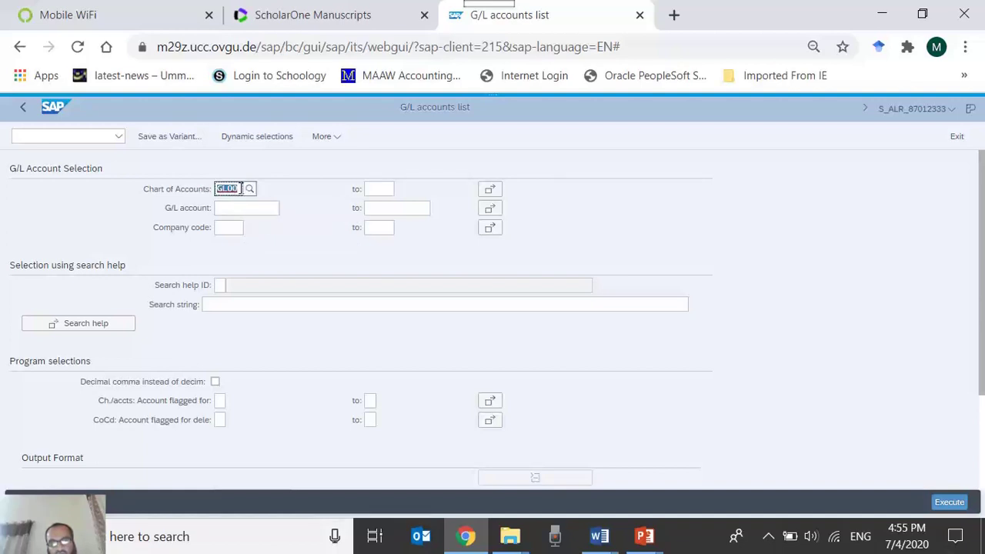
pyautogui.click(242, 189)
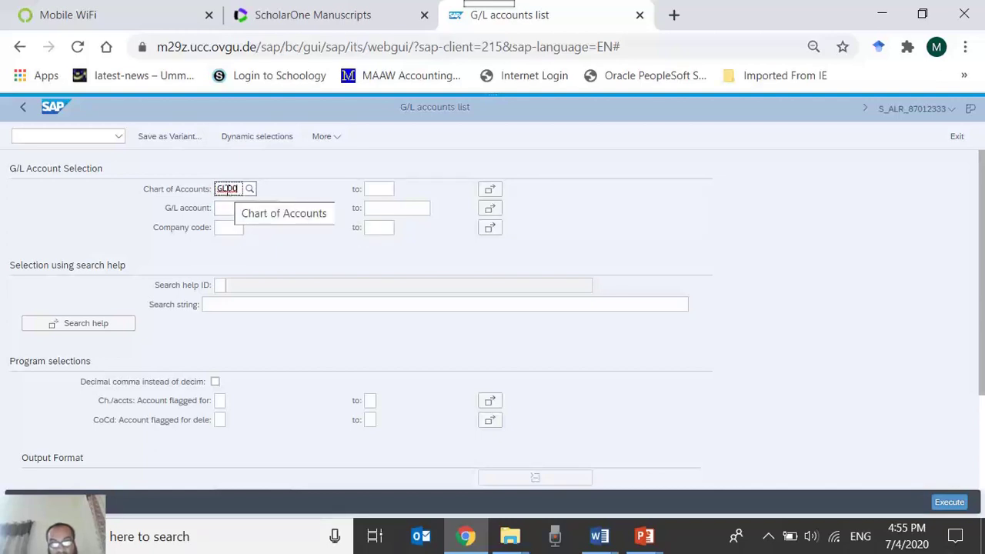
pyautogui.click(225, 207)
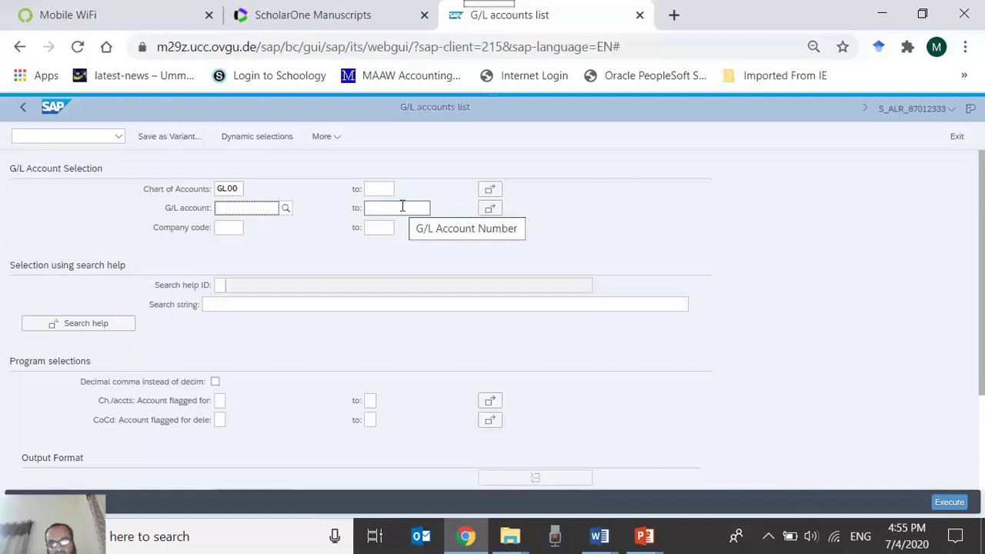
pyautogui.click(229, 229)
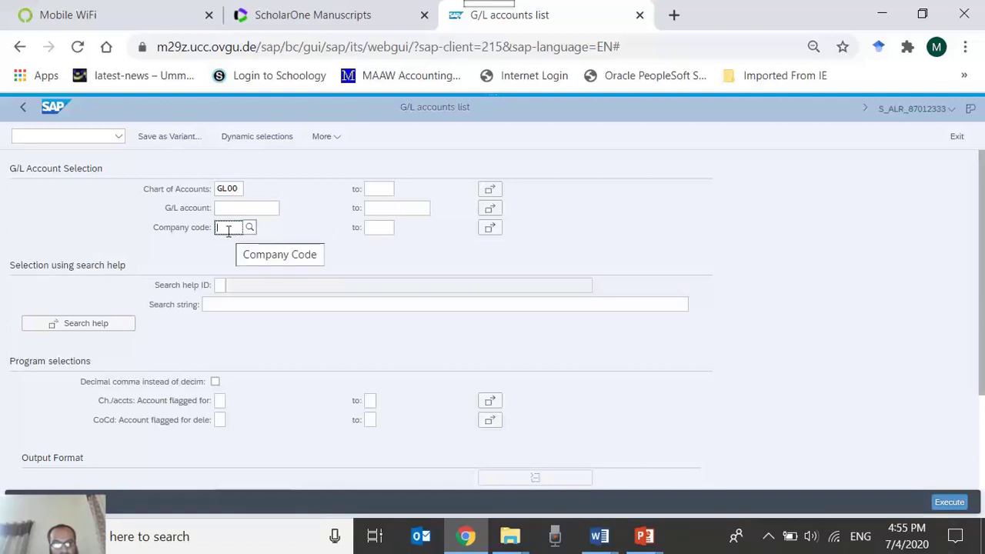
pyautogui.click(949, 503)
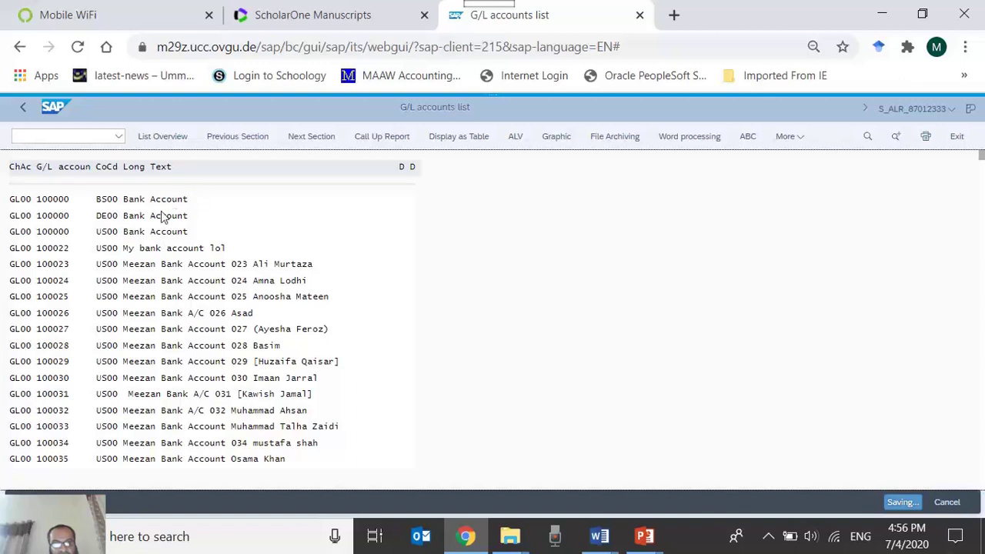
# - Compare the DE00, US00 and BS00 entries, then go back to the selection screen's Company code field
pyautogui.click(101, 216)
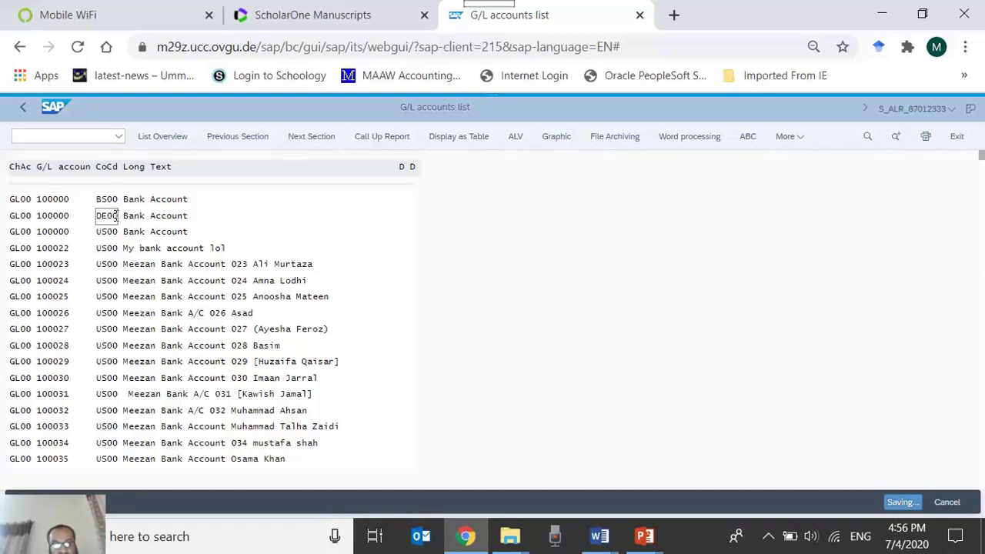
pyautogui.click(35, 231)
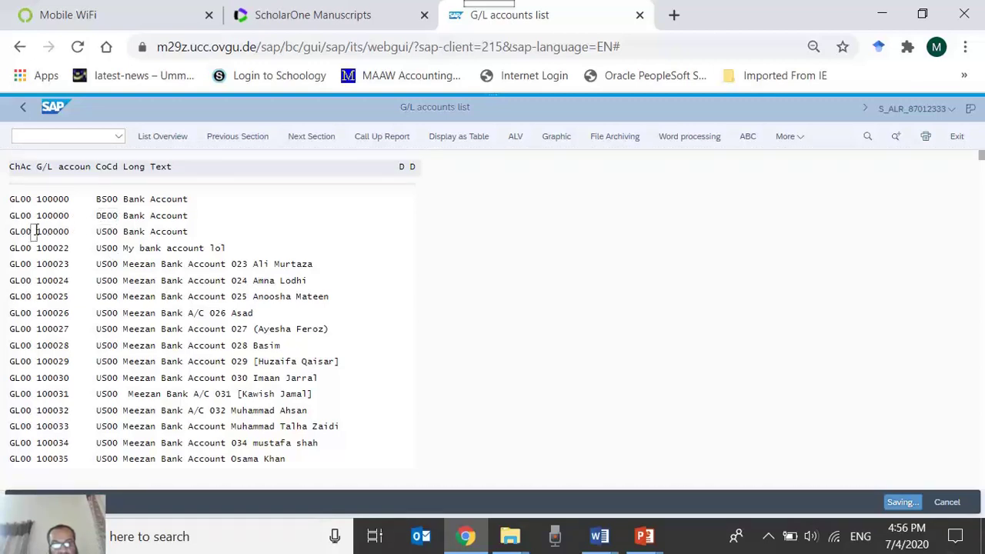
pyautogui.click(99, 230)
pyautogui.click(107, 198)
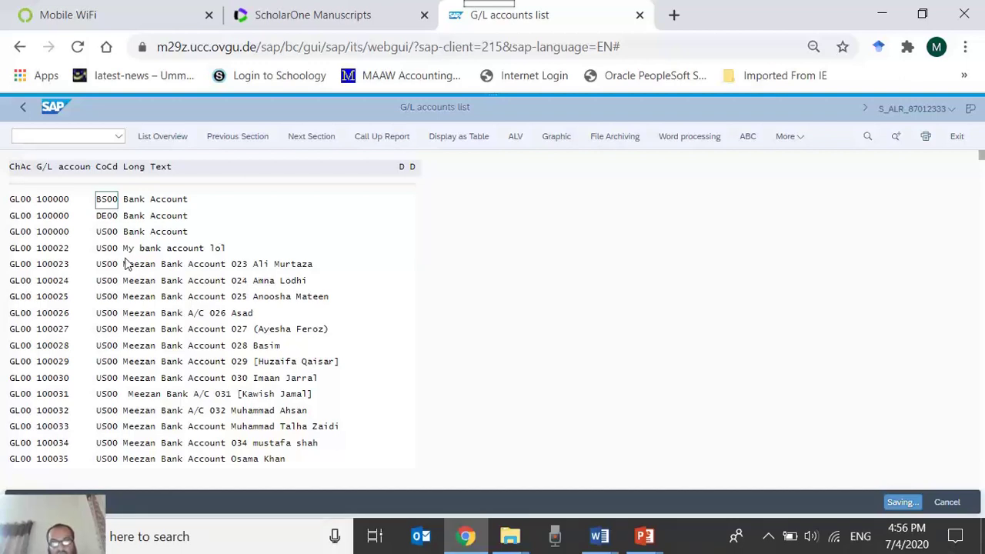
pyautogui.click(22, 107)
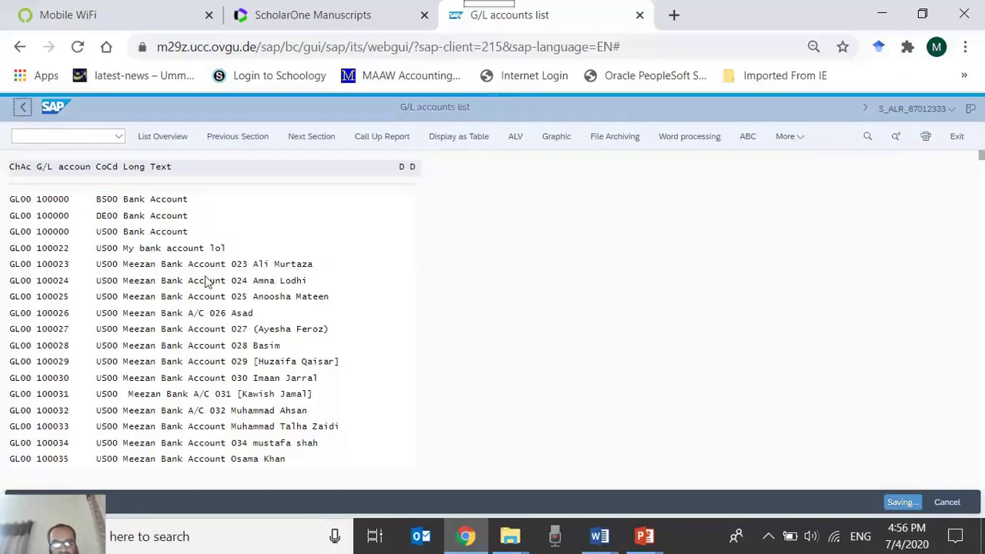
pyautogui.click(228, 228)
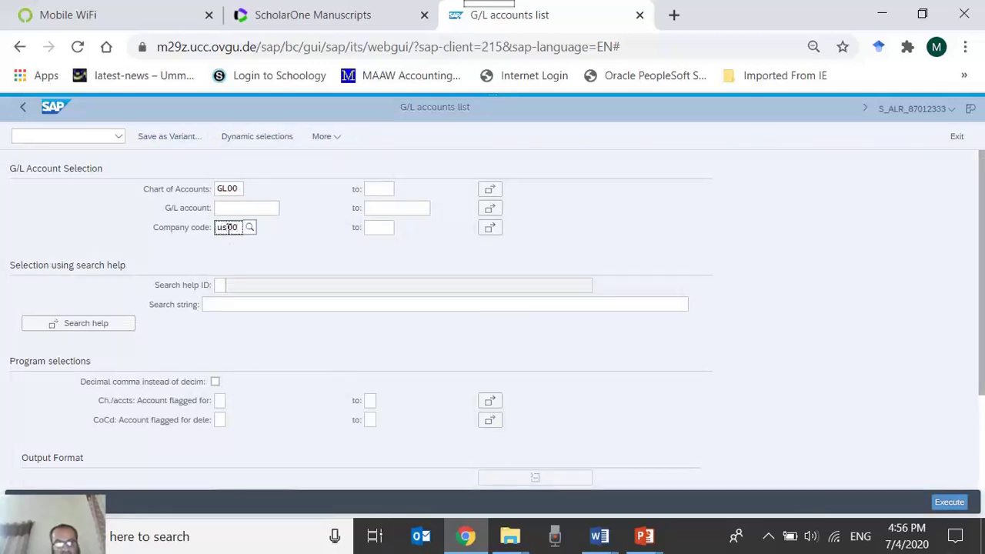
# - Restrict Company code to US00 (Global Bike Inc.) and rerun the GL00 account list
pyautogui.write('us00')
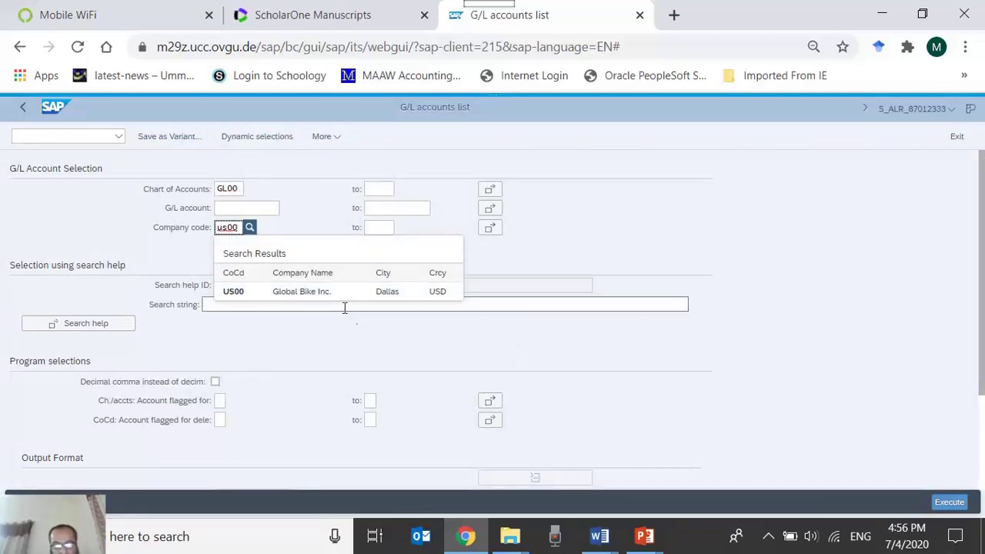
pyautogui.click(329, 297)
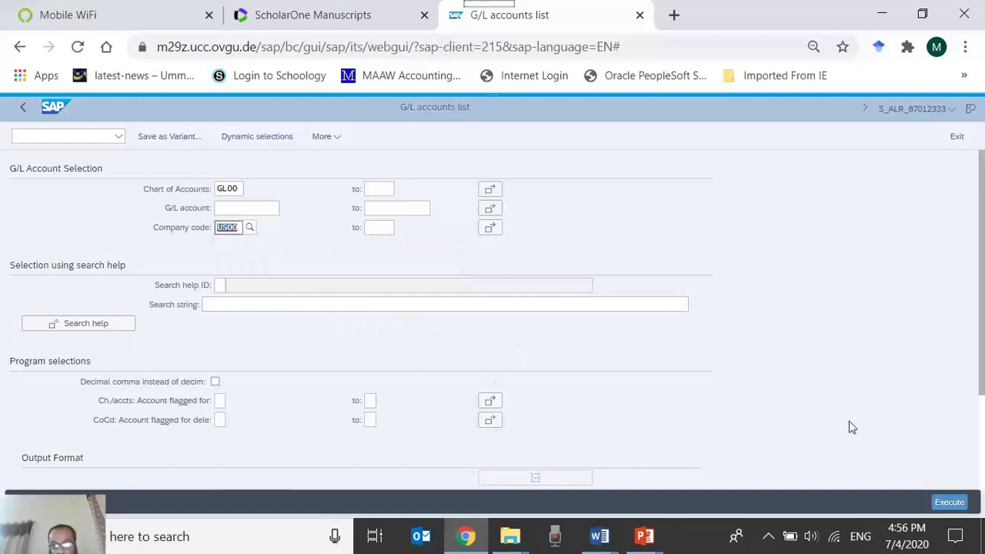
pyautogui.click(947, 501)
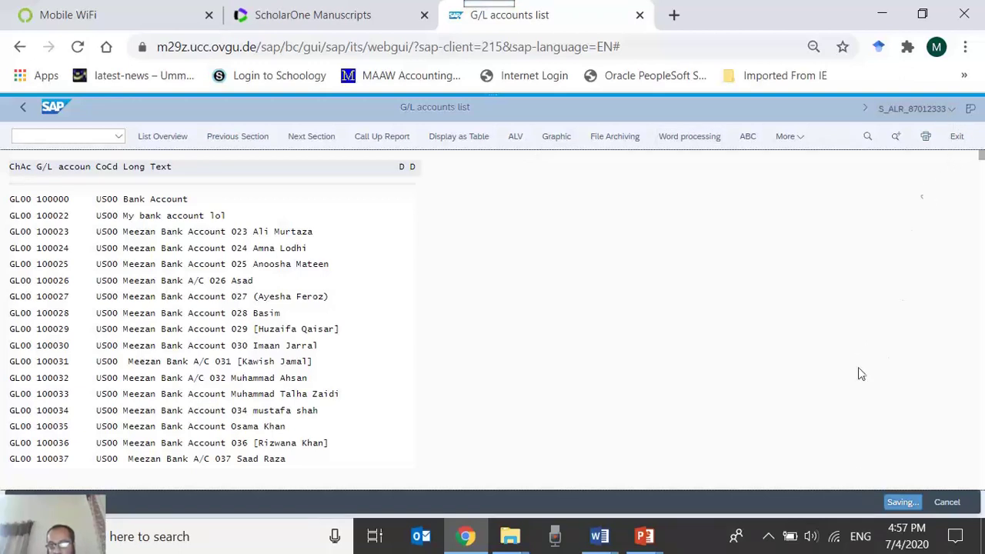
pyautogui.click(768, 536)
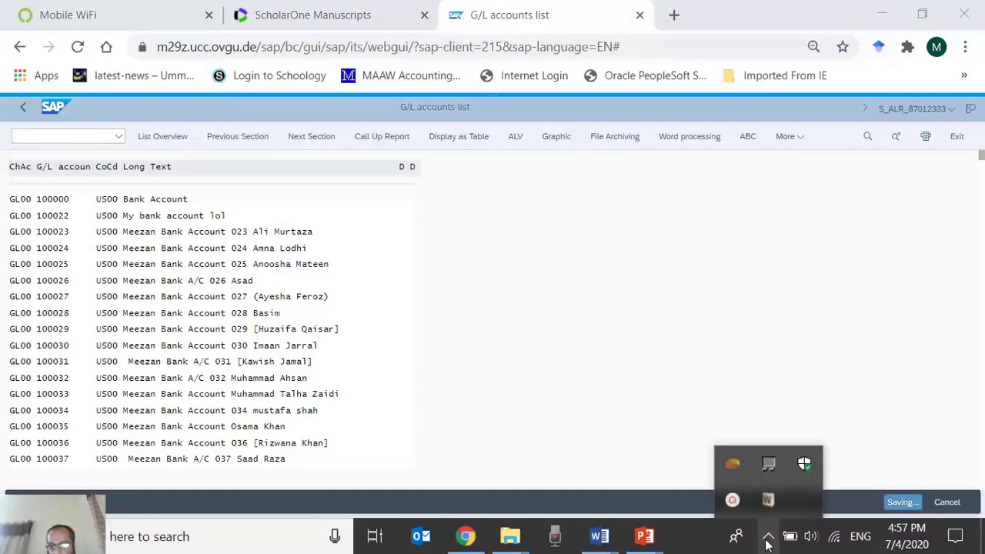
pyautogui.click(733, 500)
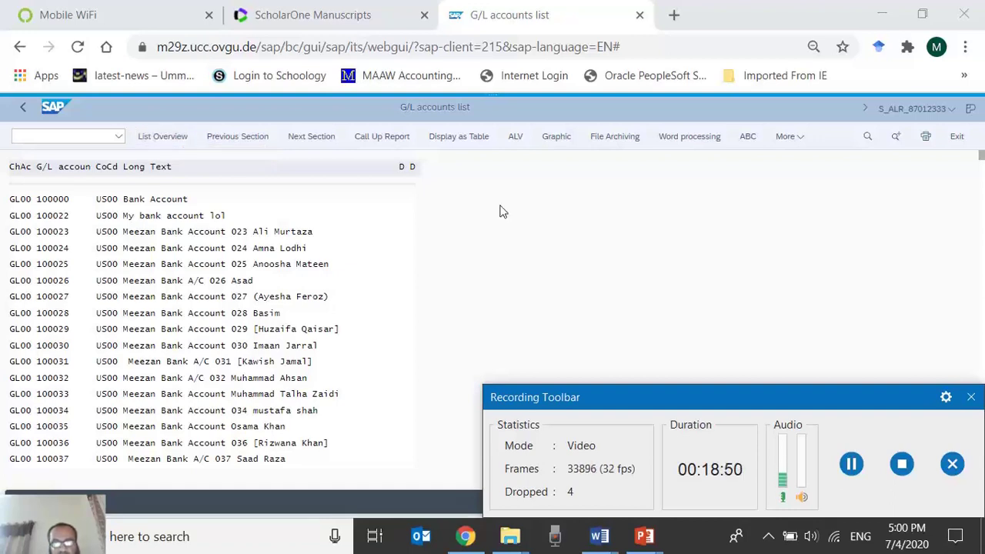
# - Confirm the Word Processor Settings, then cancel the file save dialog without saving
pyautogui.click(697, 139)
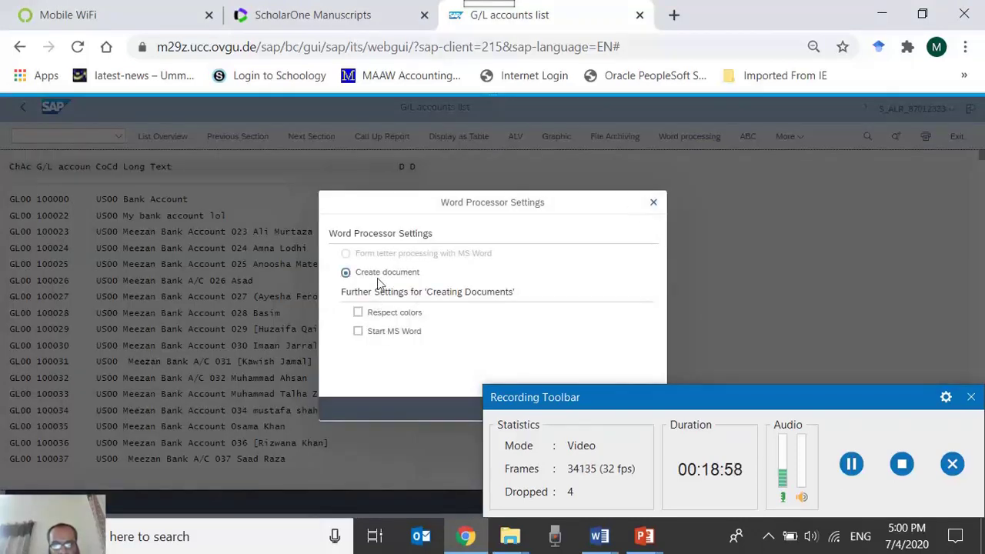
pyautogui.moveTo(400, 202); pyautogui.dragTo(336, 162)
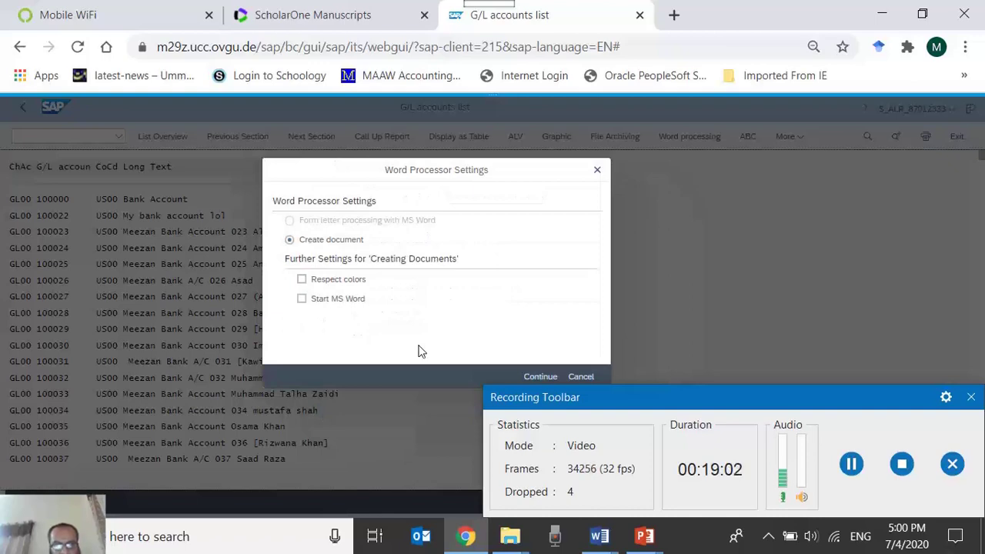
pyautogui.click(531, 379)
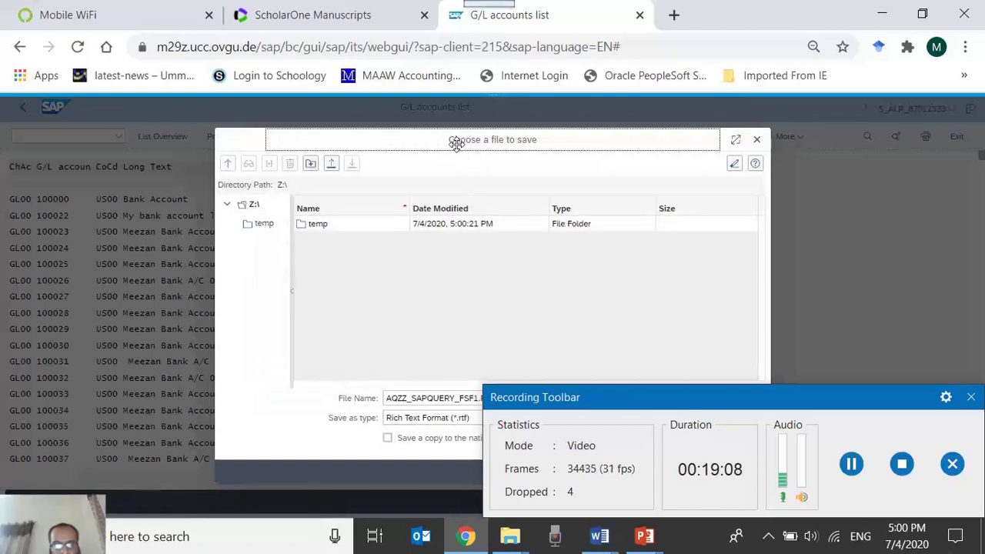
pyautogui.moveTo(455, 141); pyautogui.dragTo(376, 126)
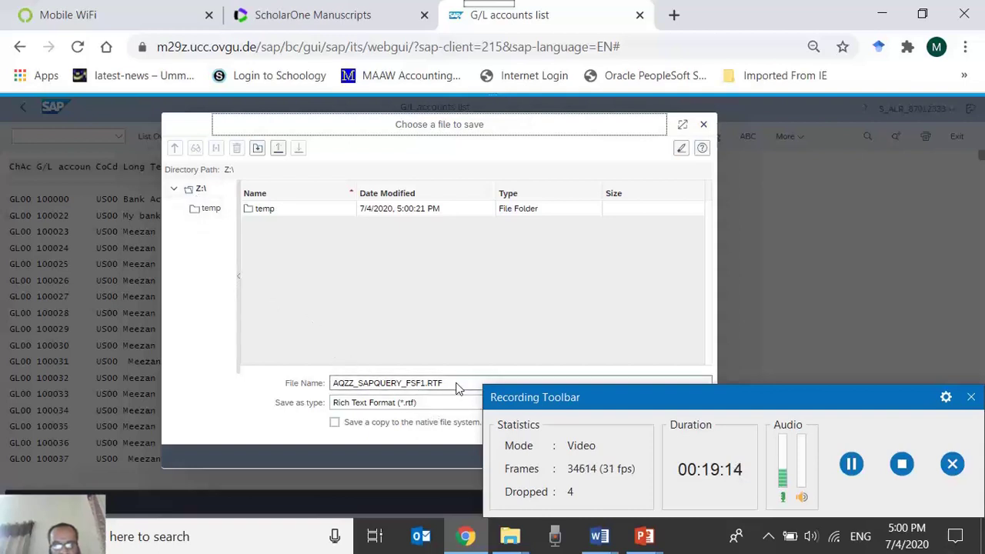
pyautogui.click(704, 125)
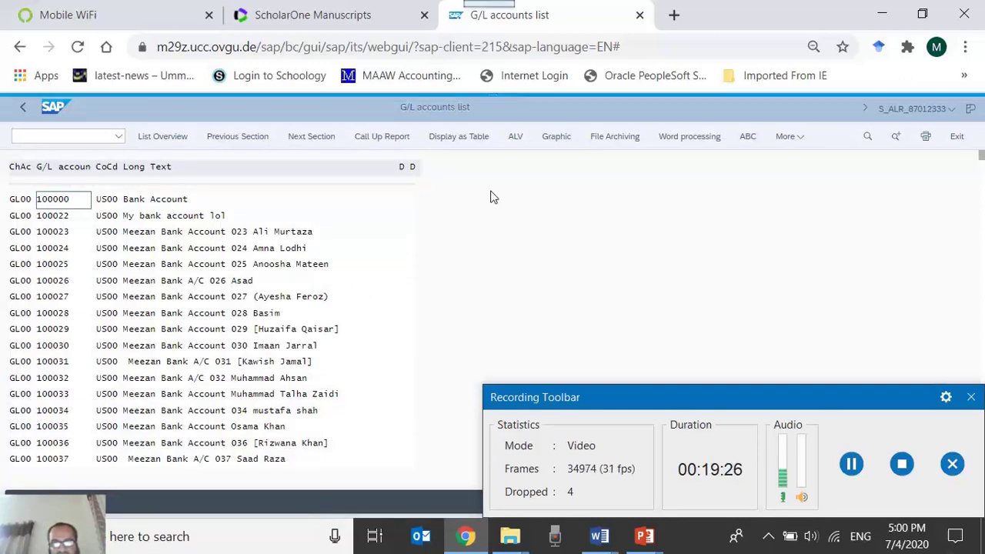
# - Switch the US00 account list to the table grid view
pyautogui.click(461, 142)
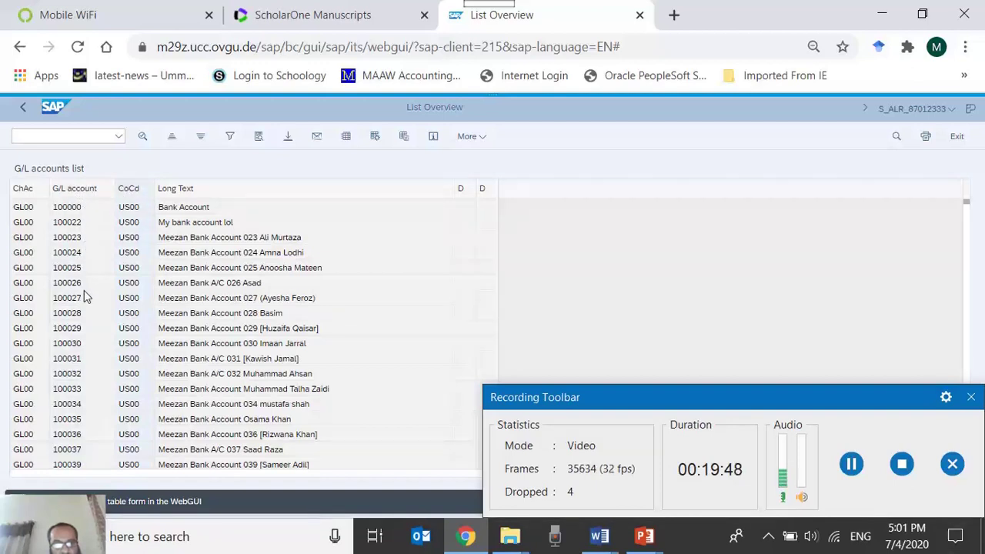
# - Sort the grid ascending by Long Text and check top entries like 0977, 118, A/C Payables Mr A
pyautogui.click(199, 193)
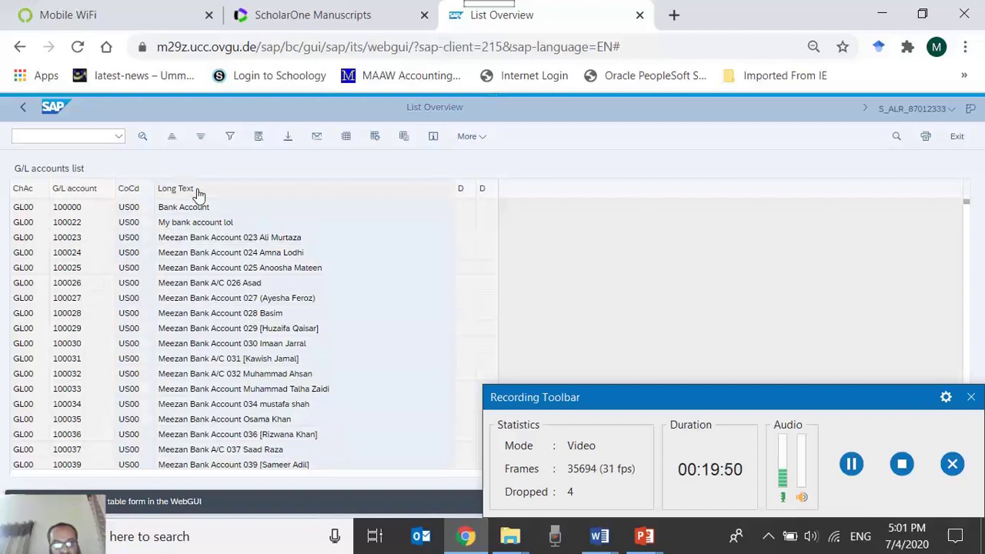
pyautogui.click(174, 139)
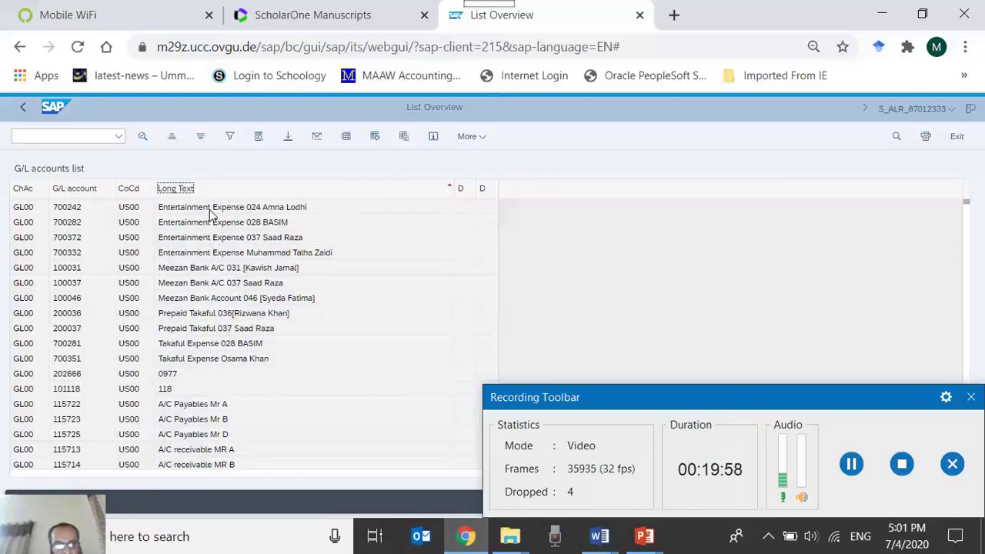
pyautogui.click(210, 209)
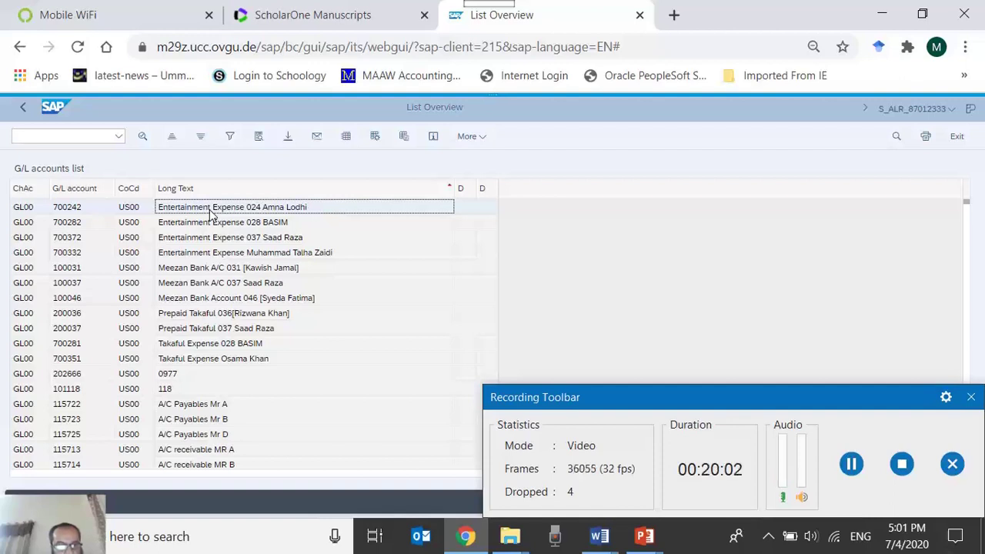
pyautogui.click(862, 465)
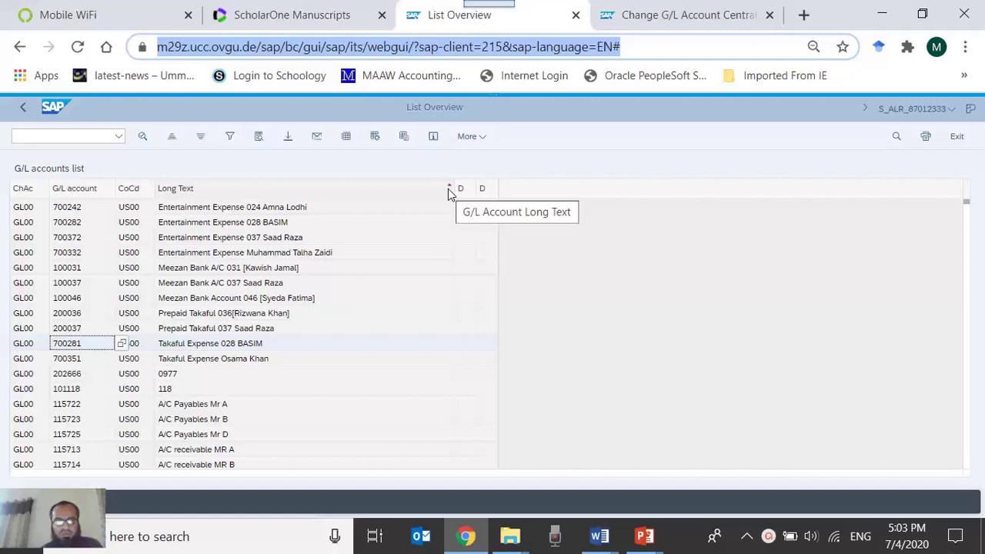
pyautogui.click(207, 211)
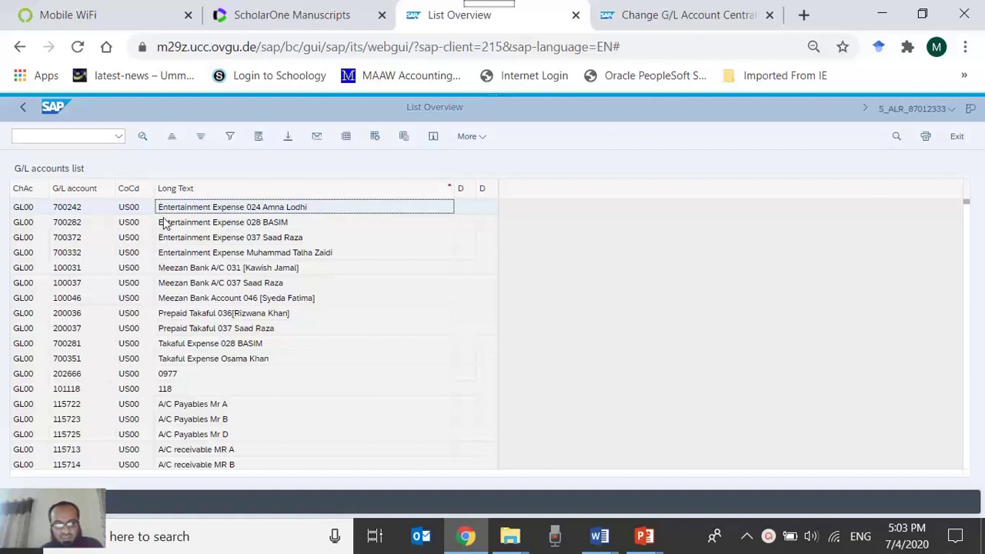
pyautogui.click(173, 375)
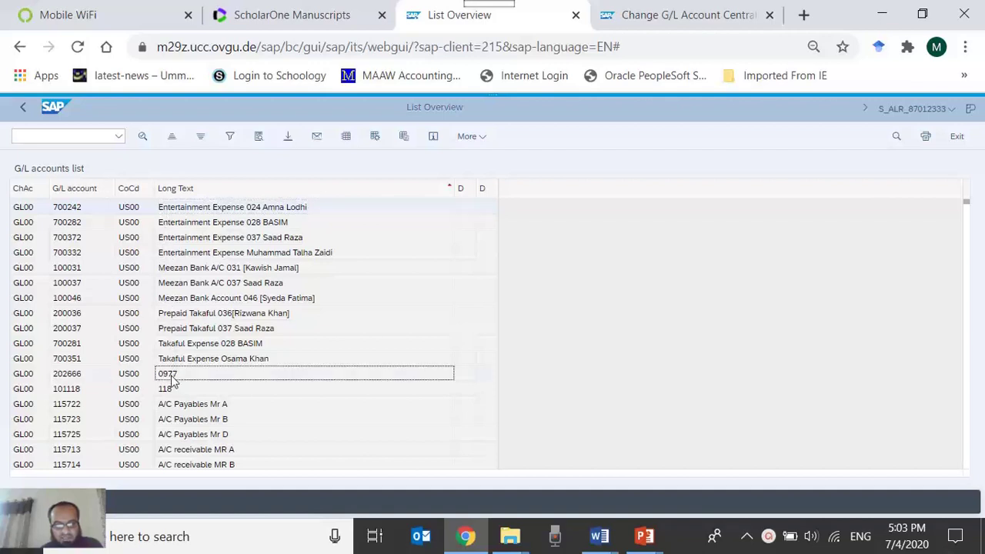
pyautogui.click(174, 389)
pyautogui.click(177, 406)
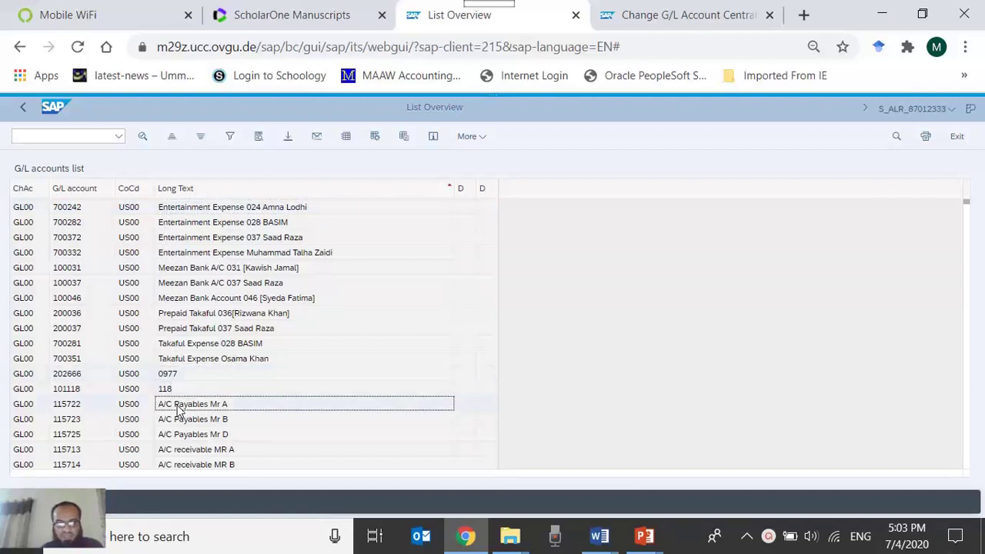
# - Scroll the sorted rows, compare the two Takaful Expense entries, and reselect the Long Text column
pyautogui.scroll(-10, 176, 409)
pyautogui.scroll(-10, 176, 410)
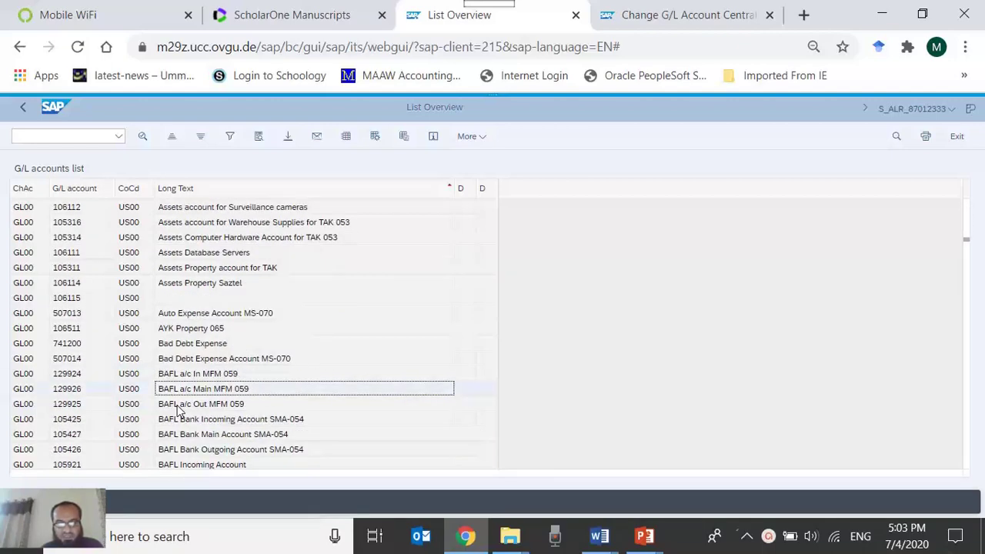
pyautogui.scroll(20, 176, 409)
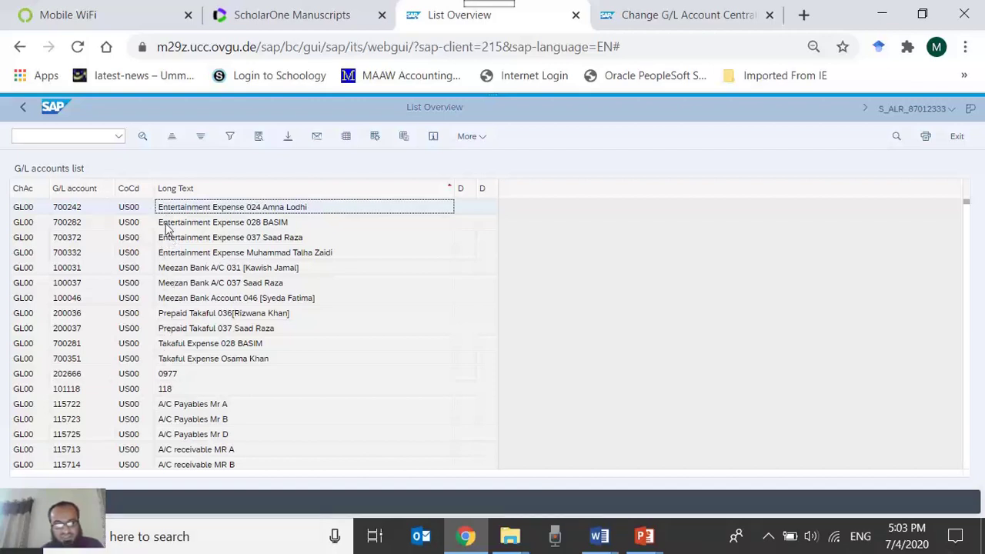
pyautogui.click(176, 358)
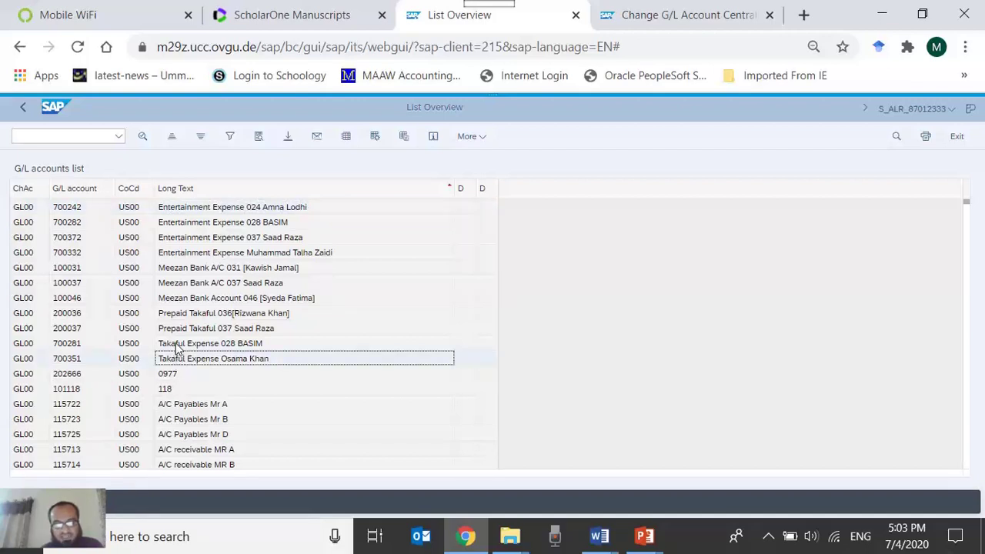
pyautogui.click(176, 346)
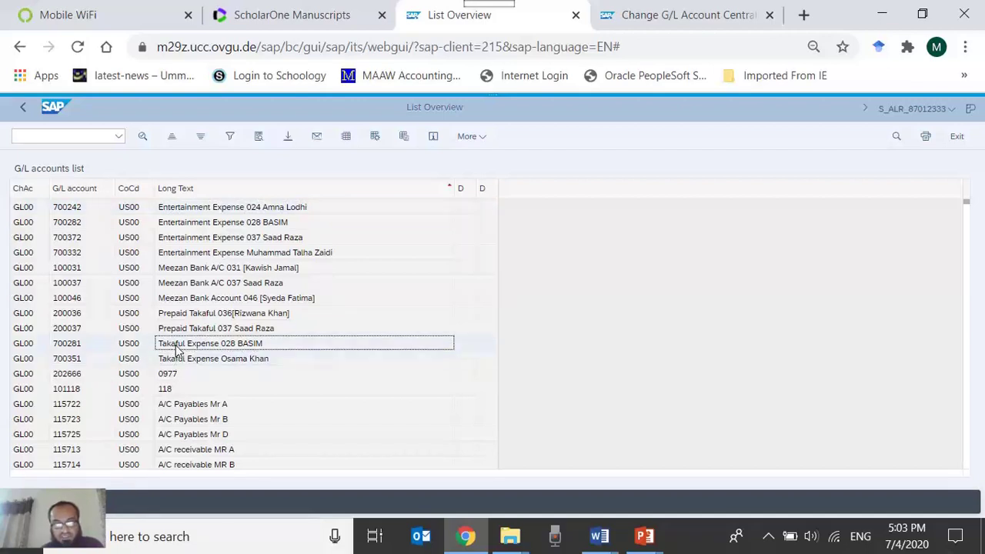
pyautogui.click(173, 209)
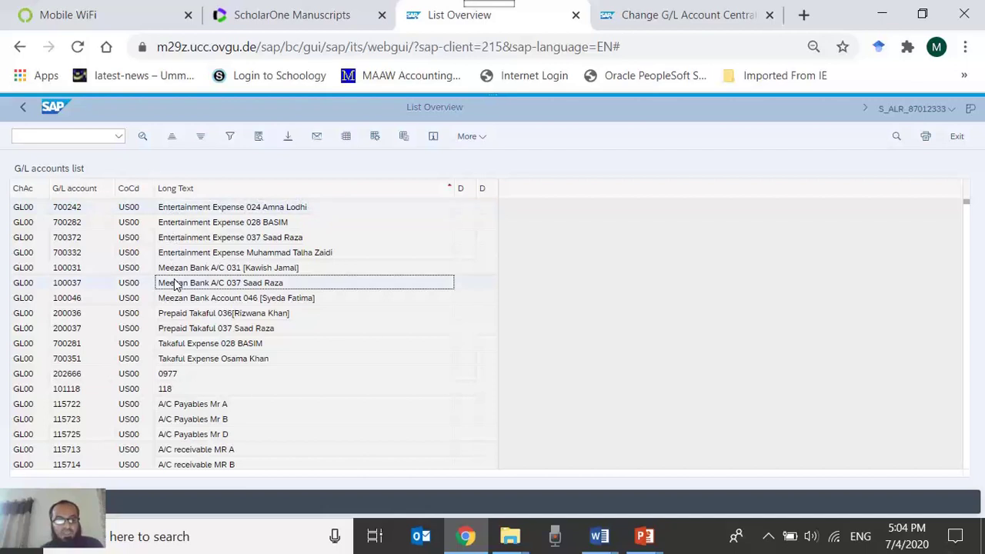
pyautogui.click(448, 191)
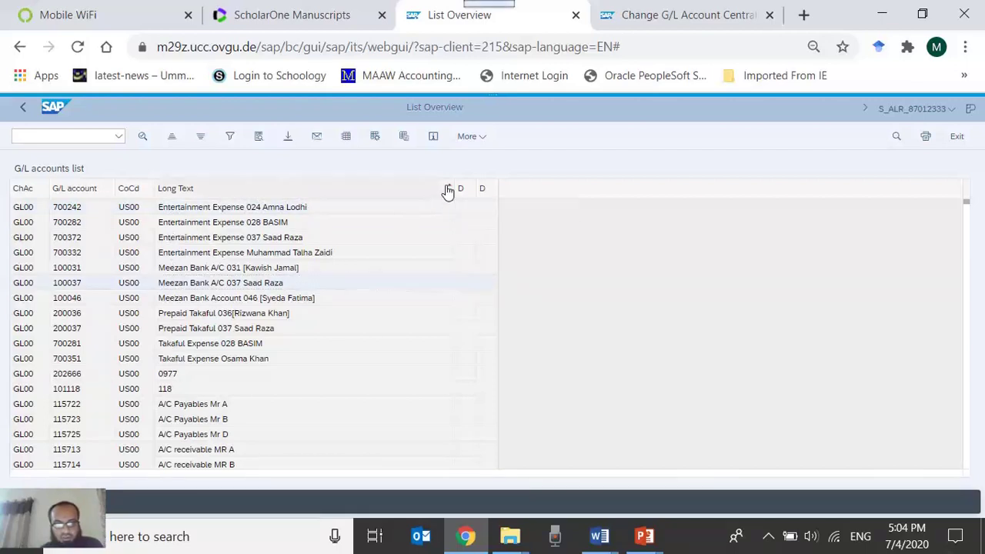
# - Sort by Long Text descending, then restore ascending G/L account order
pyautogui.click(200, 138)
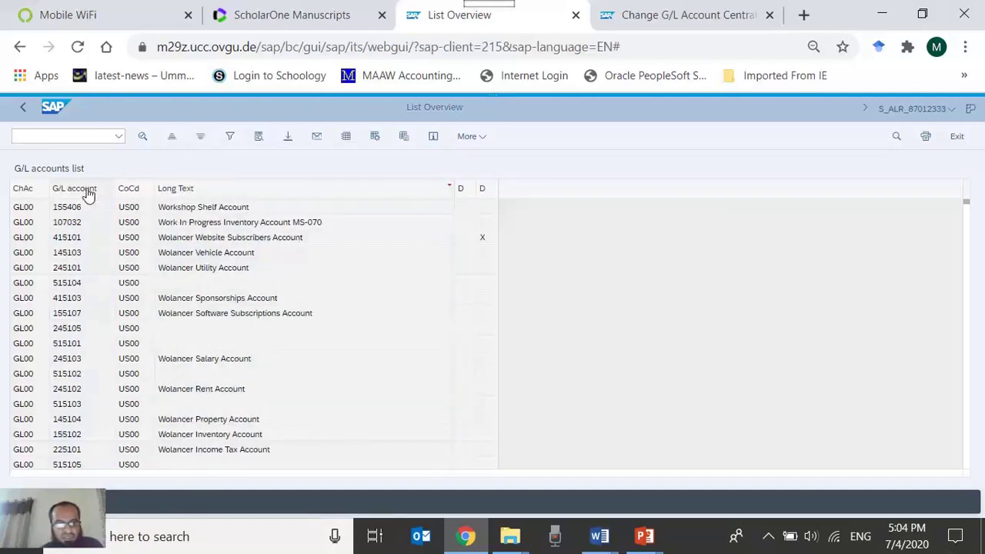
pyautogui.click(175, 139)
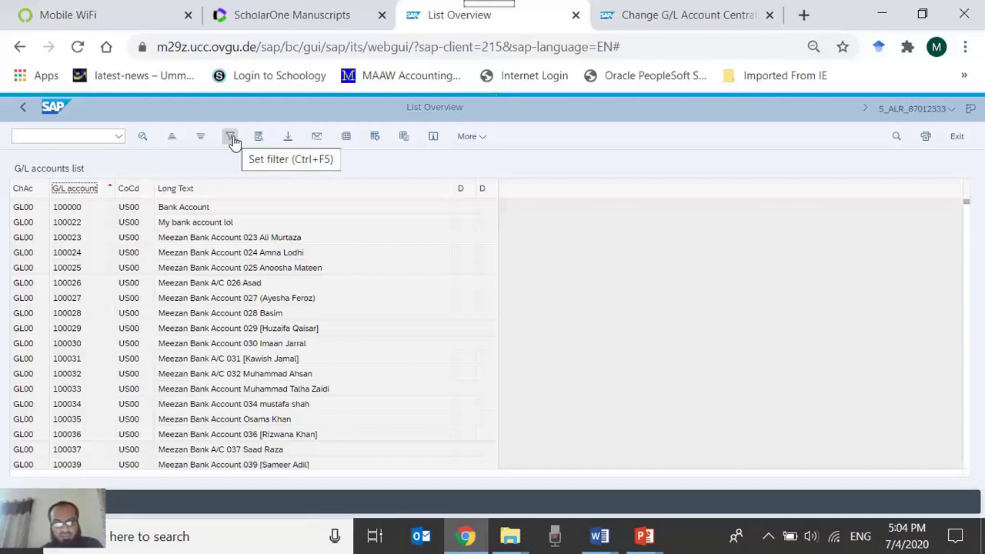
pyautogui.click(288, 138)
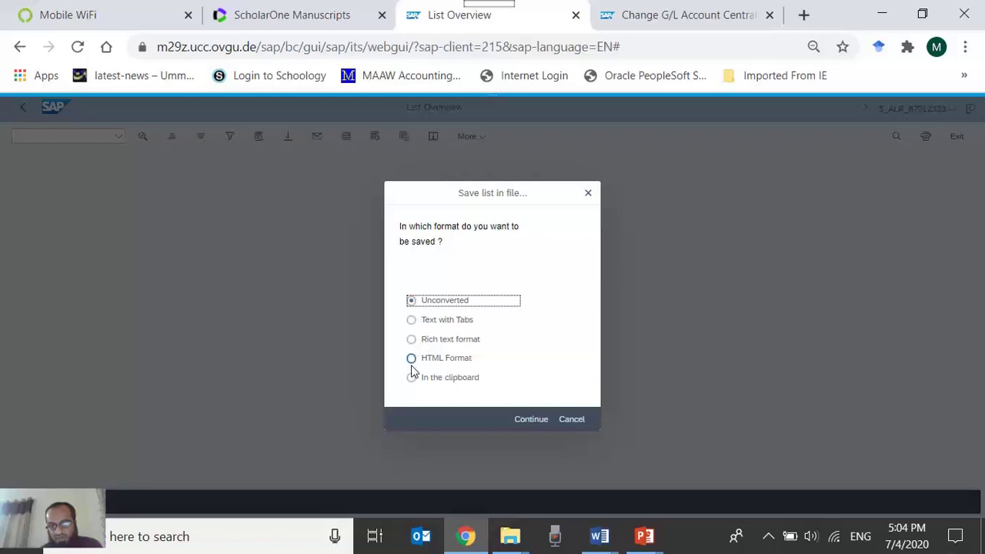
pyautogui.click(569, 421)
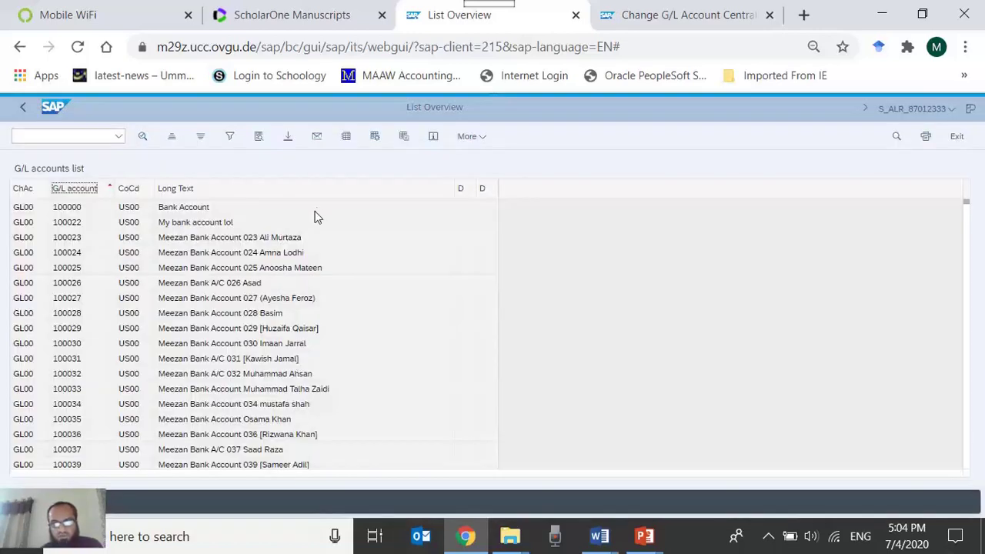
# - Hide the Company code, deletion indicator and Chart of accounts columns in the list layout
pyautogui.click(346, 141)
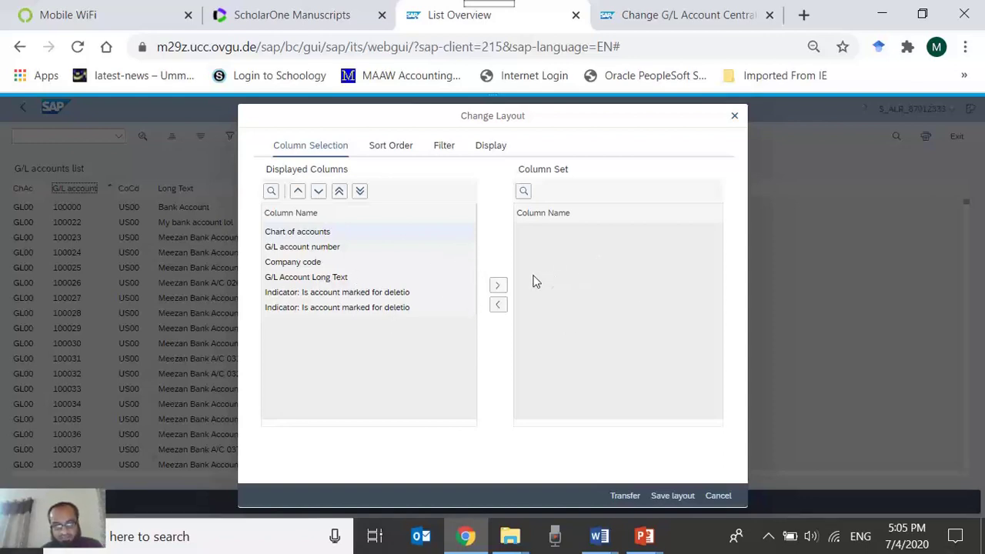
pyautogui.click(317, 263)
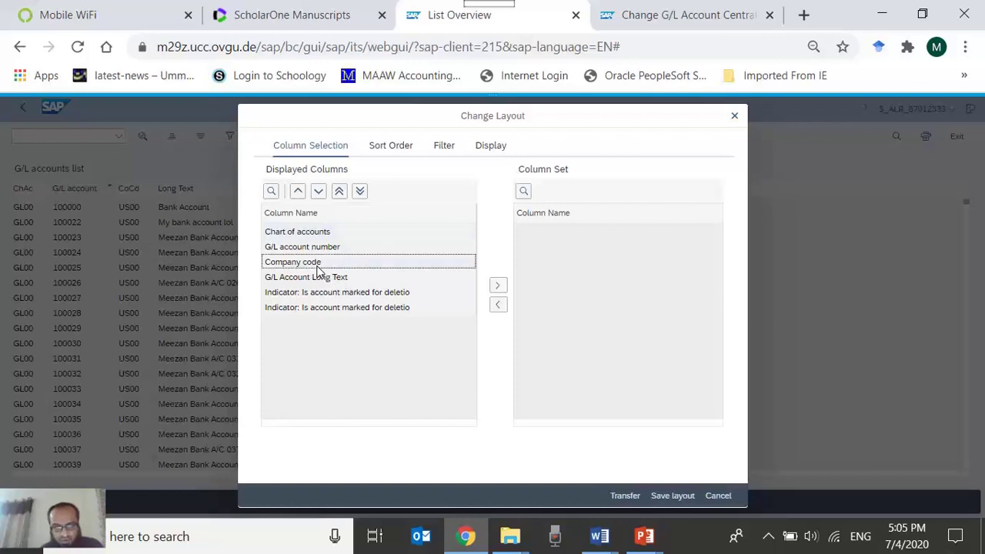
pyautogui.click(499, 289)
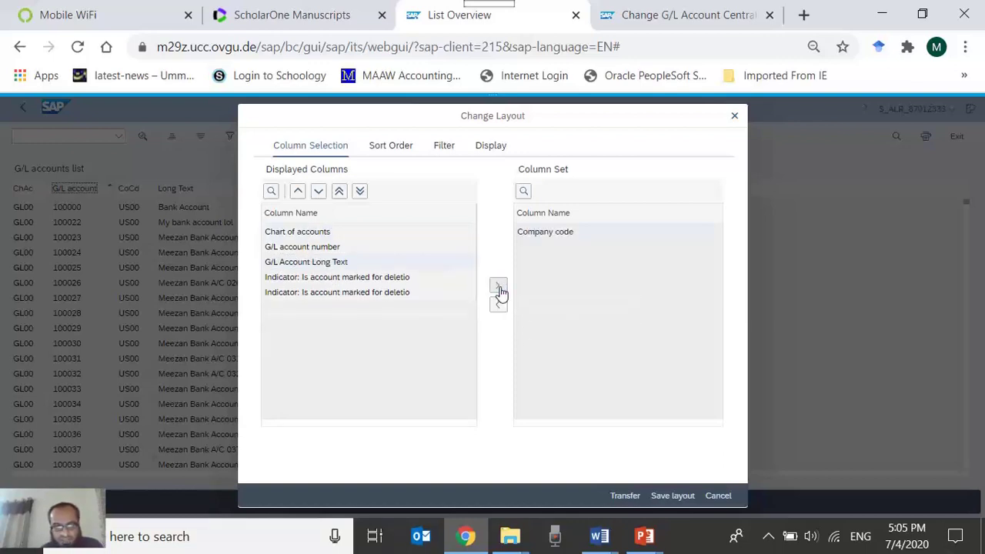
pyautogui.click(385, 280)
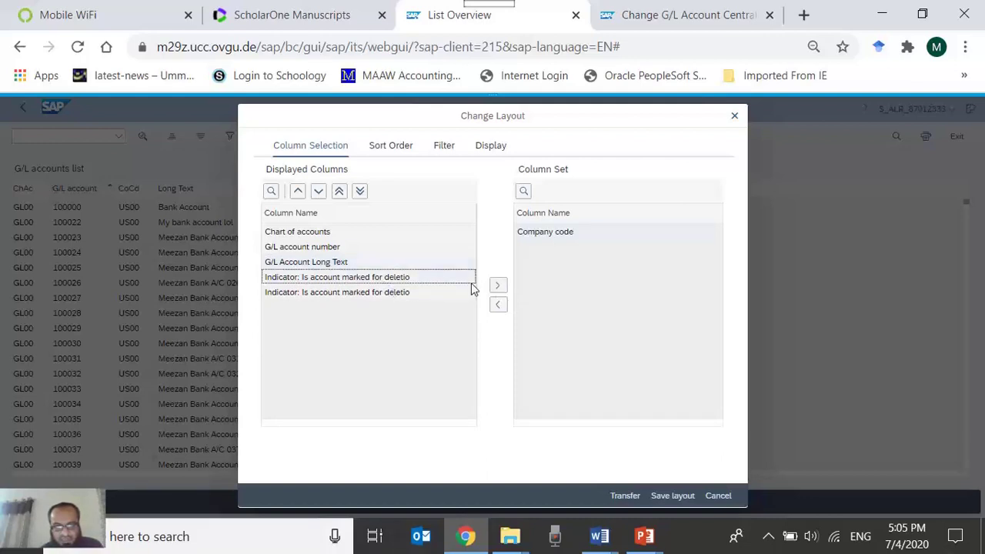
pyautogui.click(499, 289)
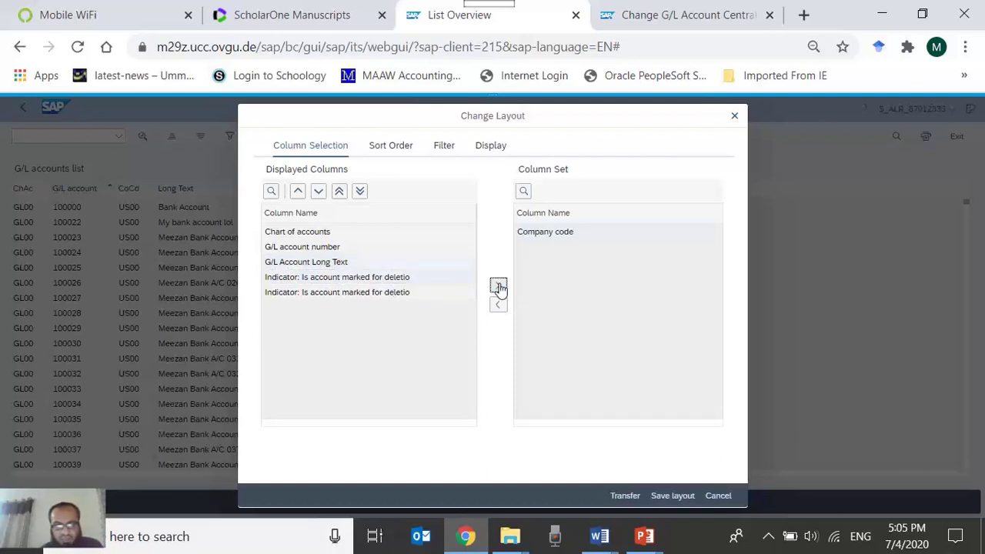
pyautogui.click(320, 233)
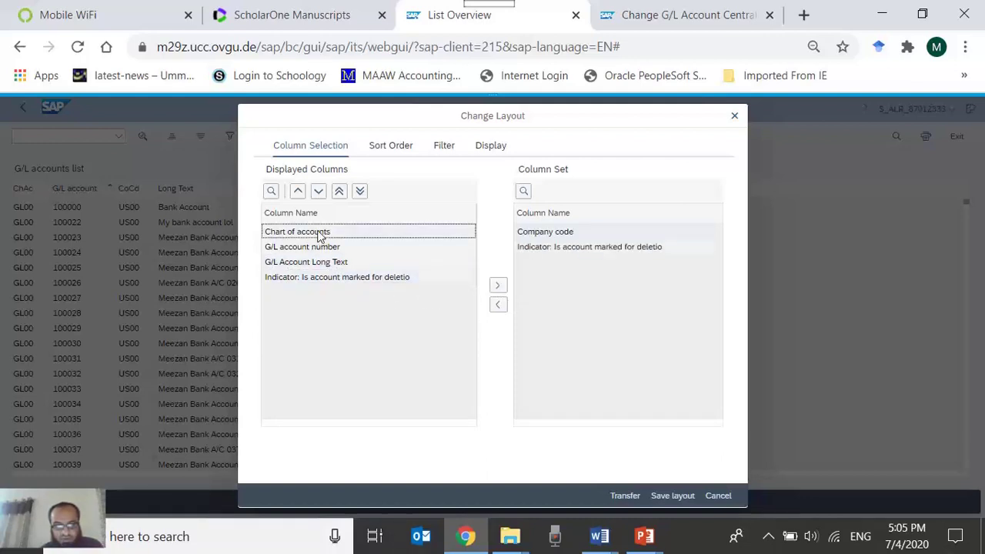
pyautogui.click(497, 287)
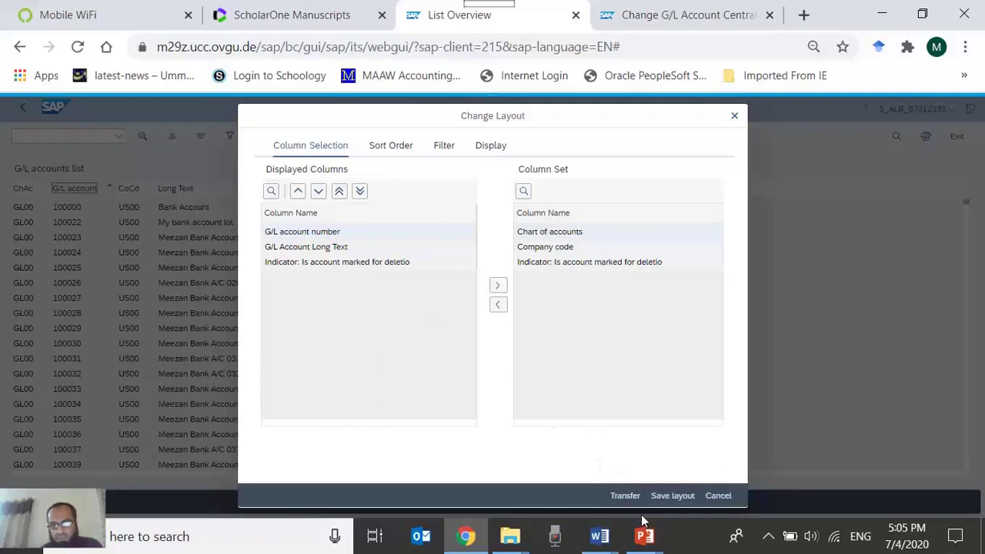
pyautogui.click(624, 496)
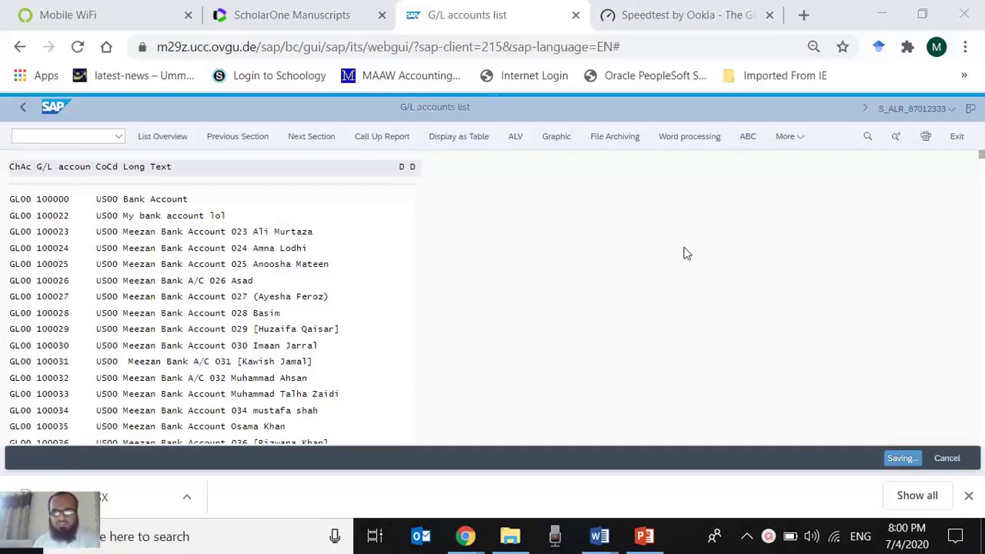
# - Show the G/L accounts list as a table grid with ChAc, G/L account, CoCd and Long Text columns
pyautogui.click(801, 144)
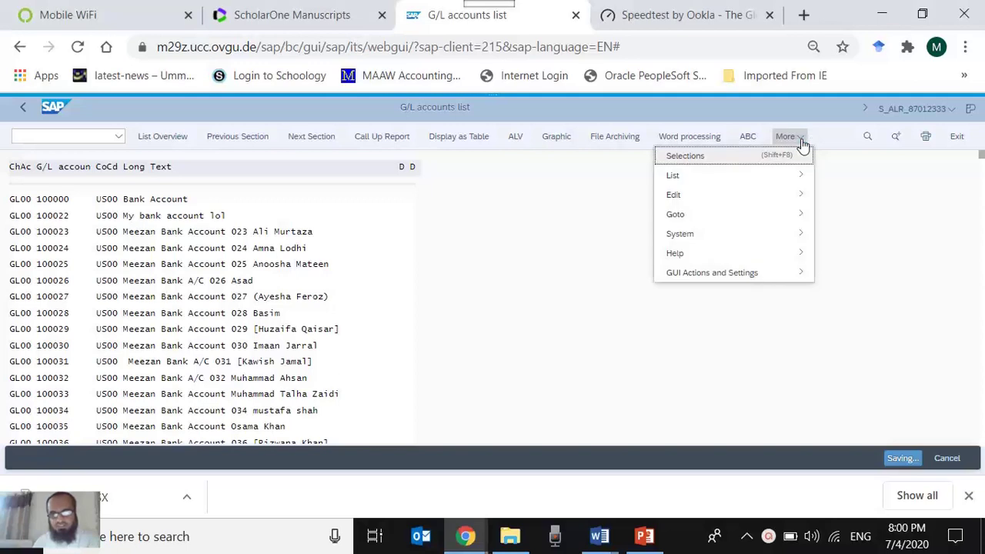
pyautogui.moveTo(777, 194)
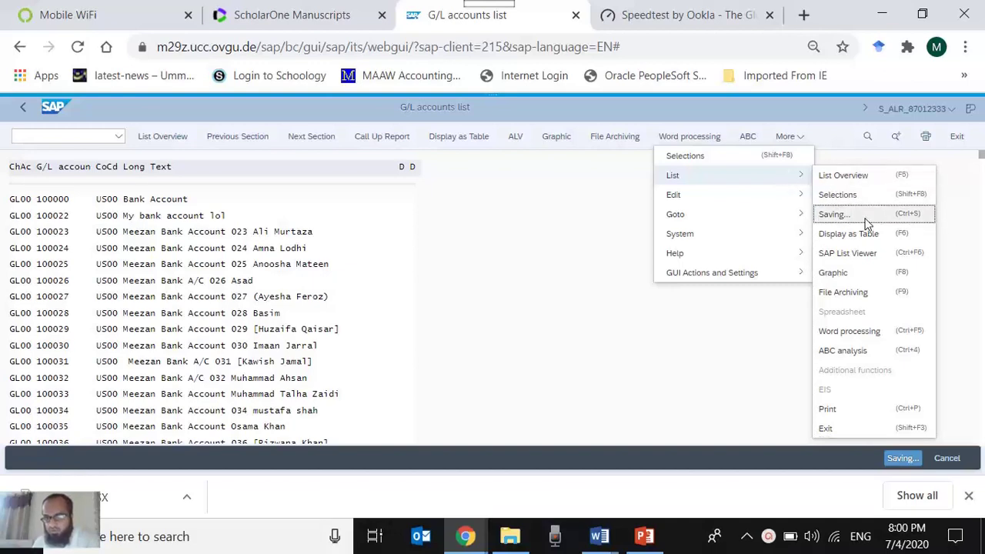
pyautogui.click(496, 248)
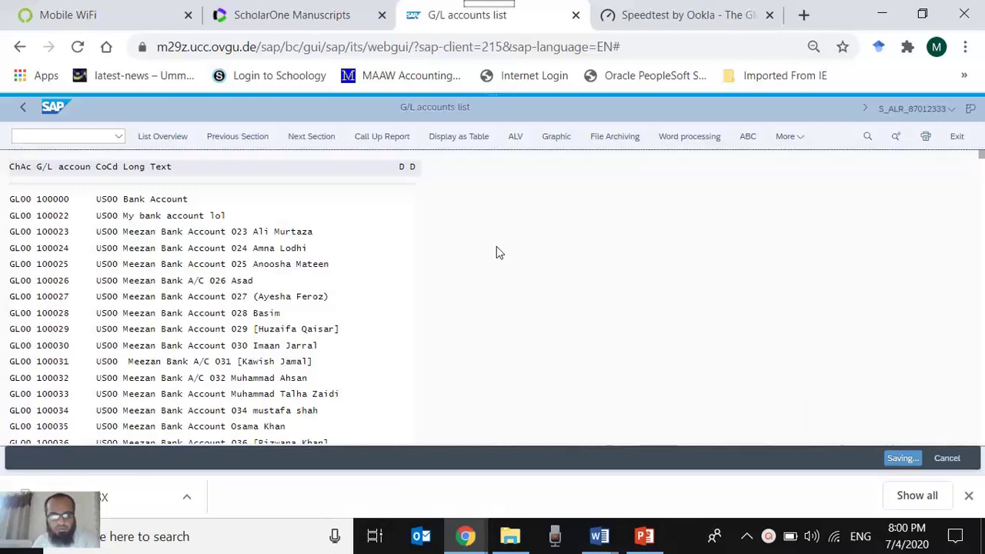
pyautogui.click(461, 142)
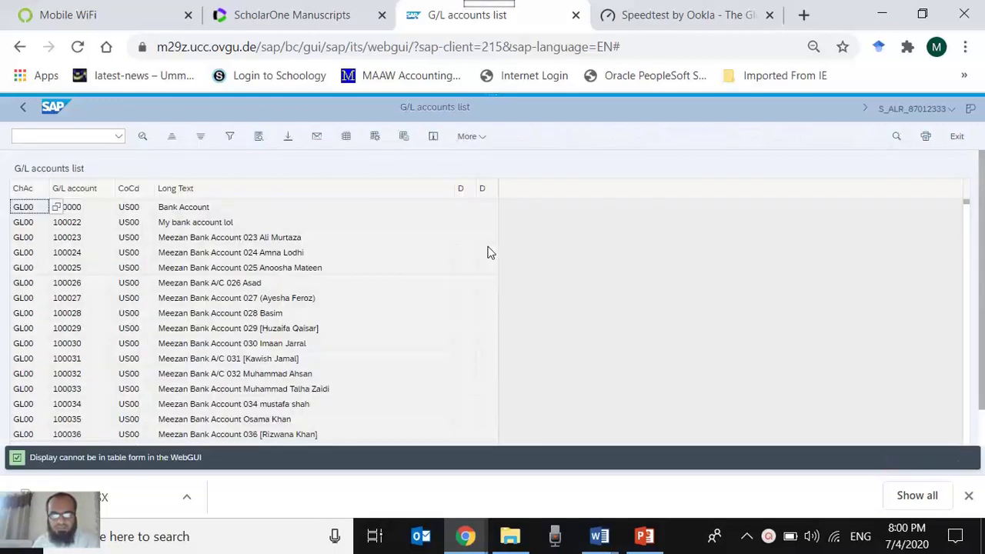
pyautogui.click(478, 139)
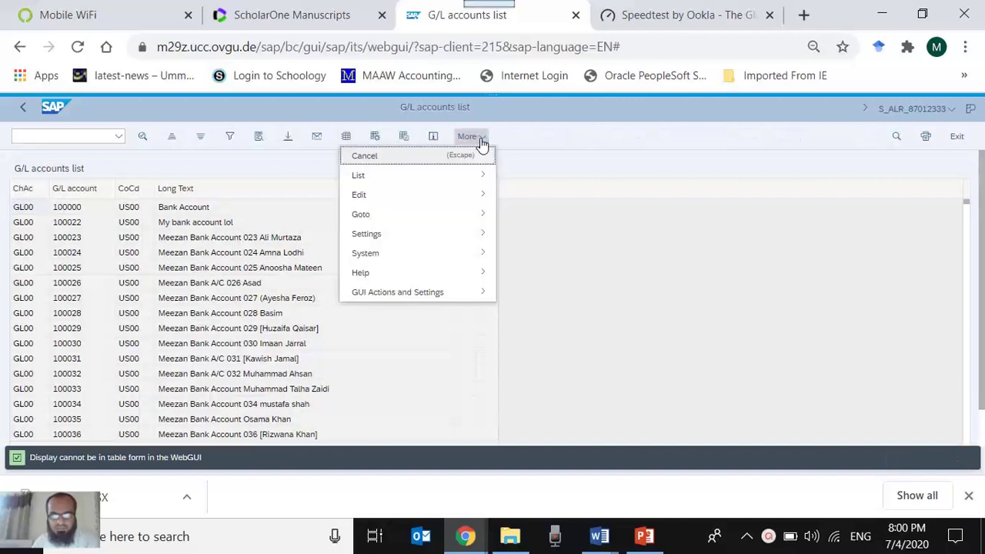
# - Export the list as an XLSX spreadsheet, reaching the save window proposing EXPORT.XLSX
pyautogui.moveTo(478, 192)
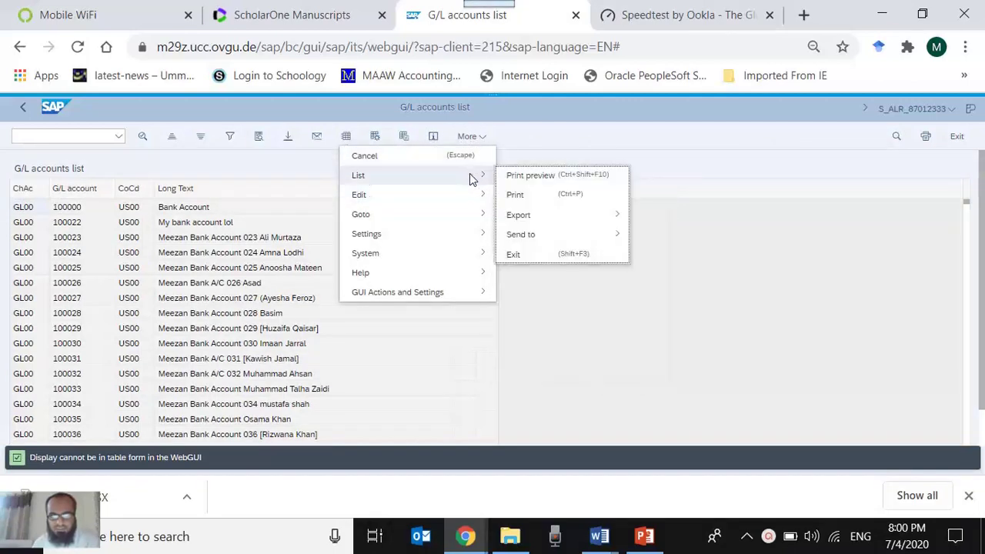
pyautogui.moveTo(549, 222)
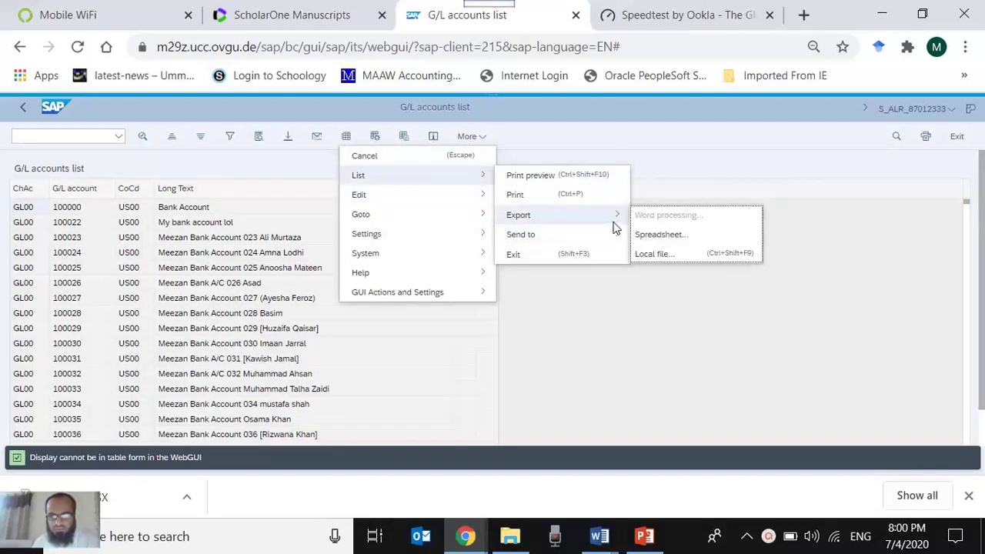
pyautogui.click(643, 233)
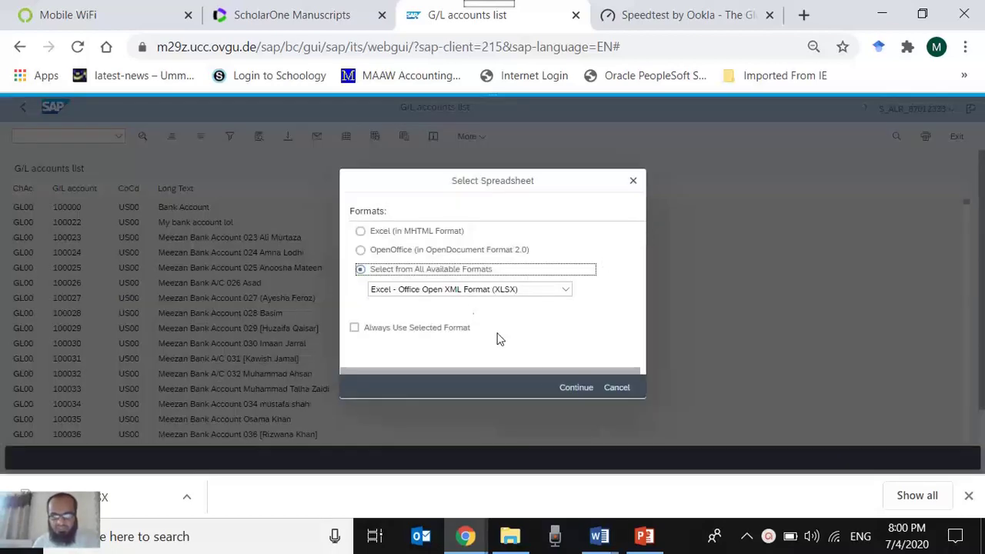
pyautogui.click(576, 387)
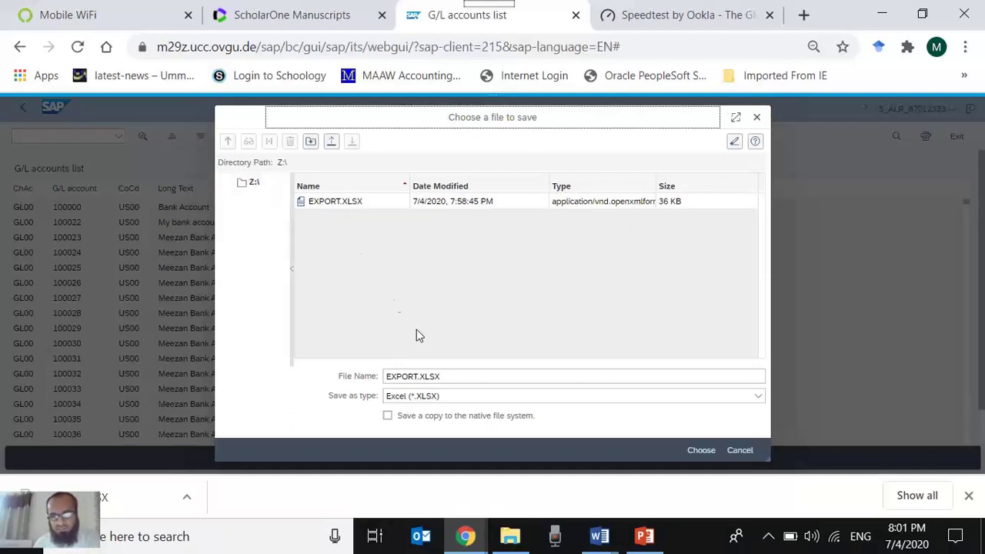
# - Rename the export to COA and save it as Z:\COA.XLSX, then close the blank browser window
pyautogui.click(417, 378)
pyautogui.click(417, 379)
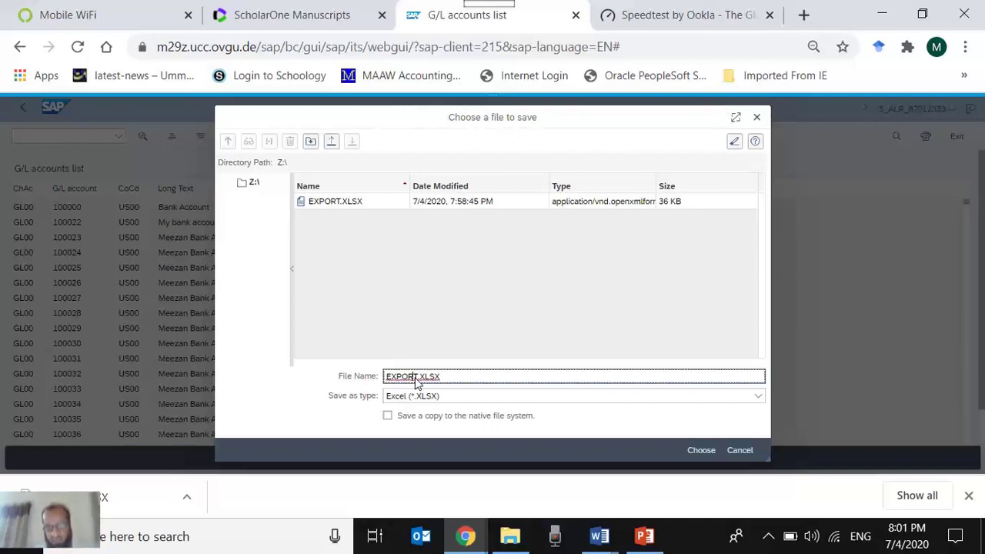
pyautogui.doubleClick(416, 377)
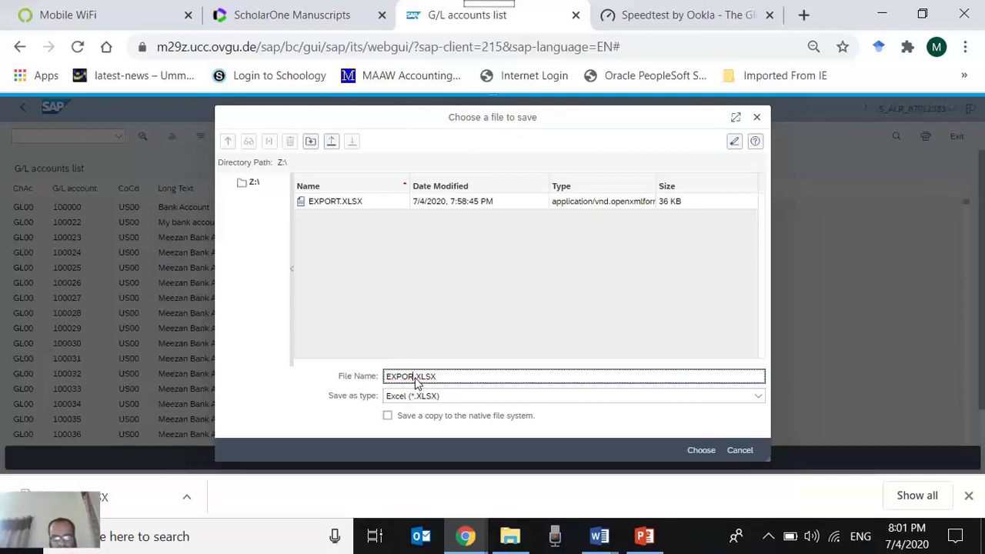
pyautogui.press('BackSpace')
pyautogui.write('COA')
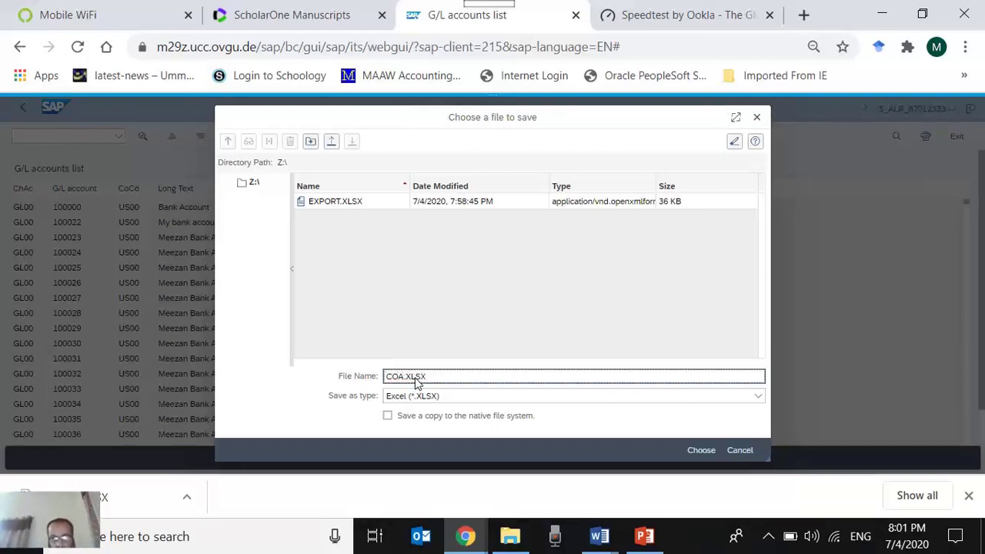
pyautogui.click(701, 451)
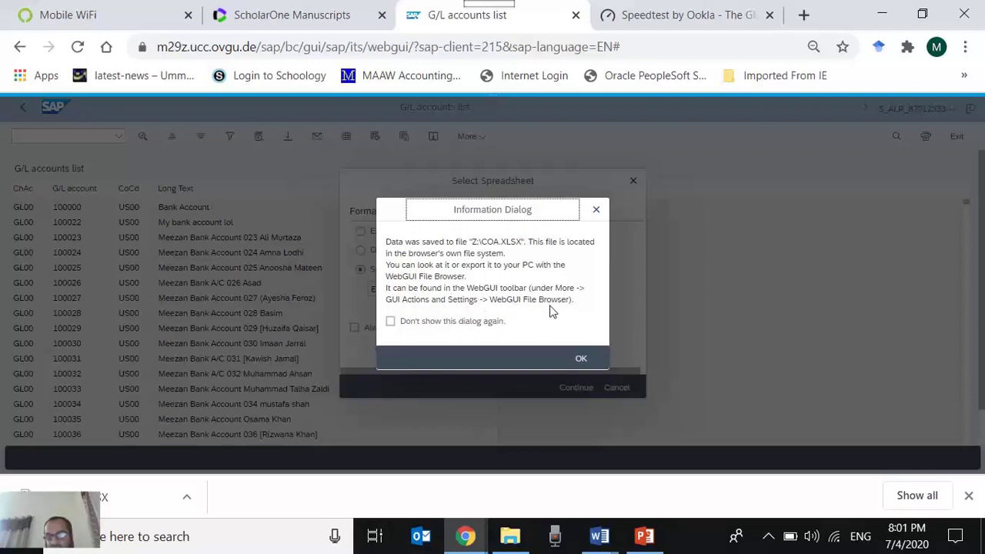
pyautogui.click(581, 361)
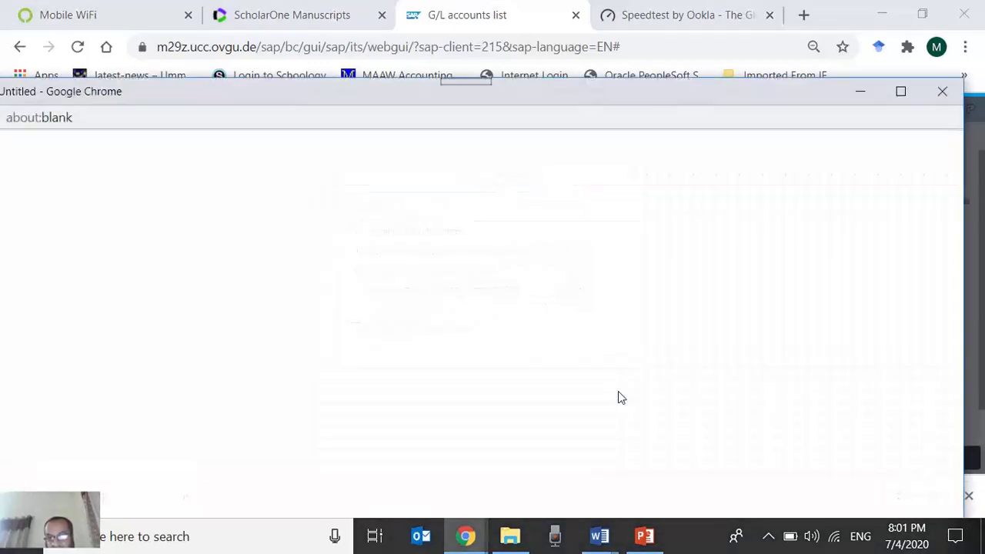
pyautogui.click(942, 91)
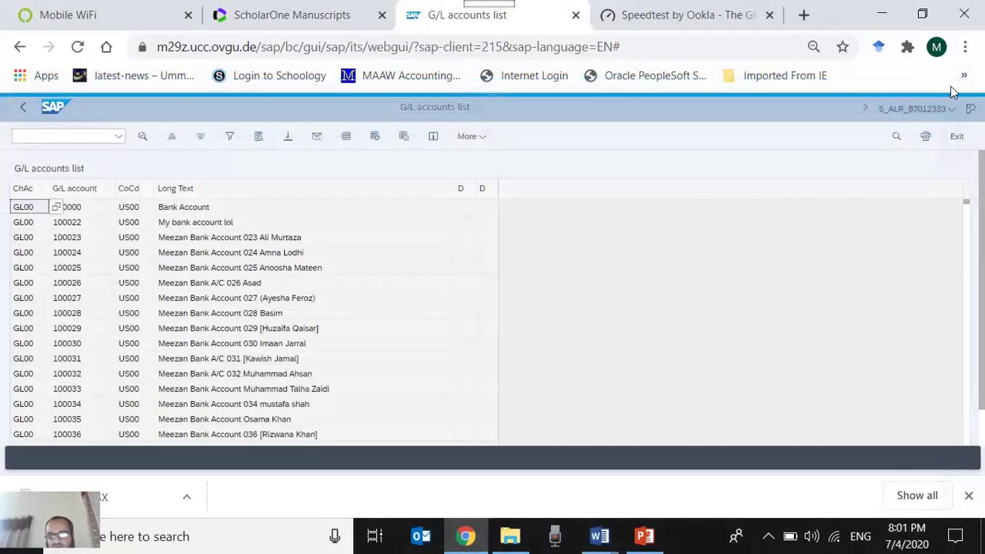
# - In the WebGUI File Browser, export COA.XLSX to the computer's native file system
pyautogui.click(481, 136)
pyautogui.moveTo(457, 300)
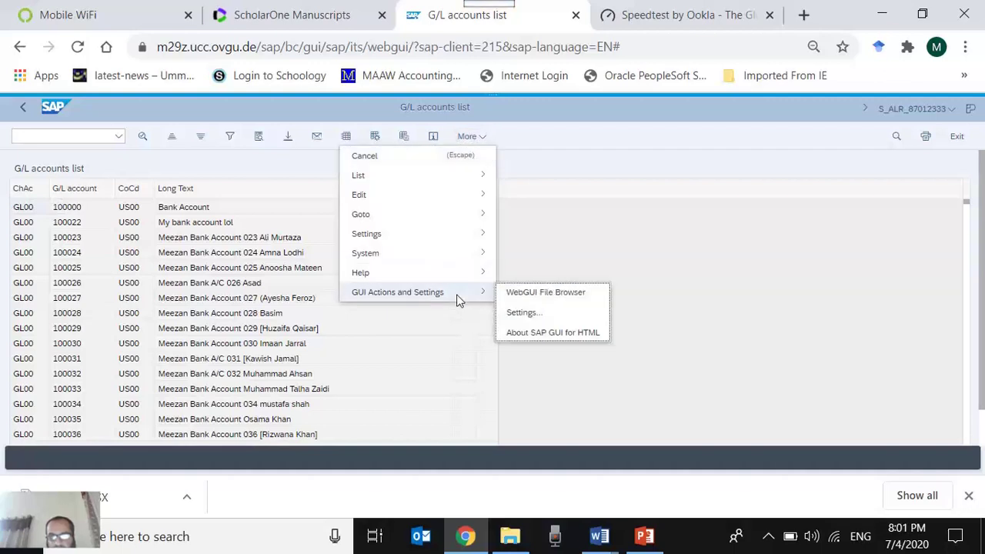
pyautogui.click(570, 294)
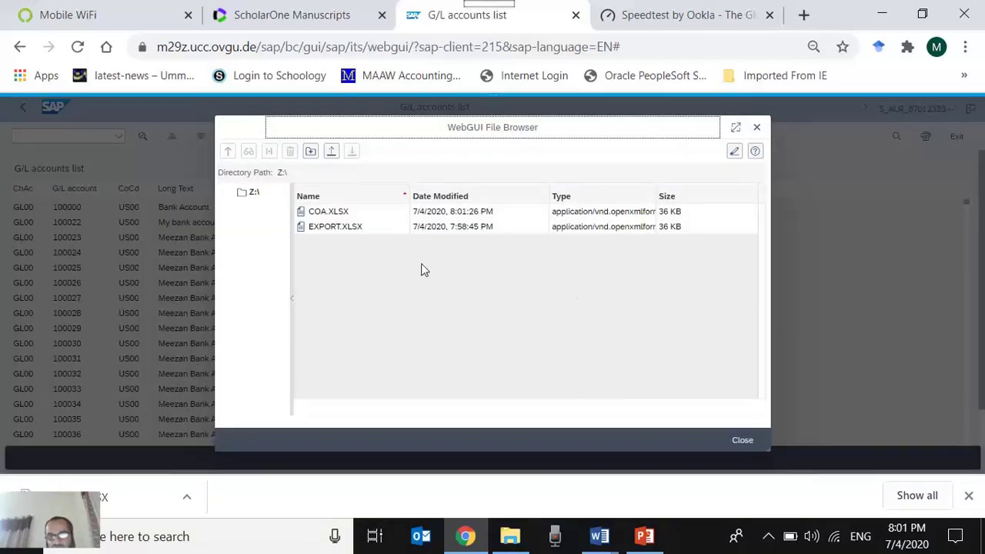
pyautogui.click(341, 214)
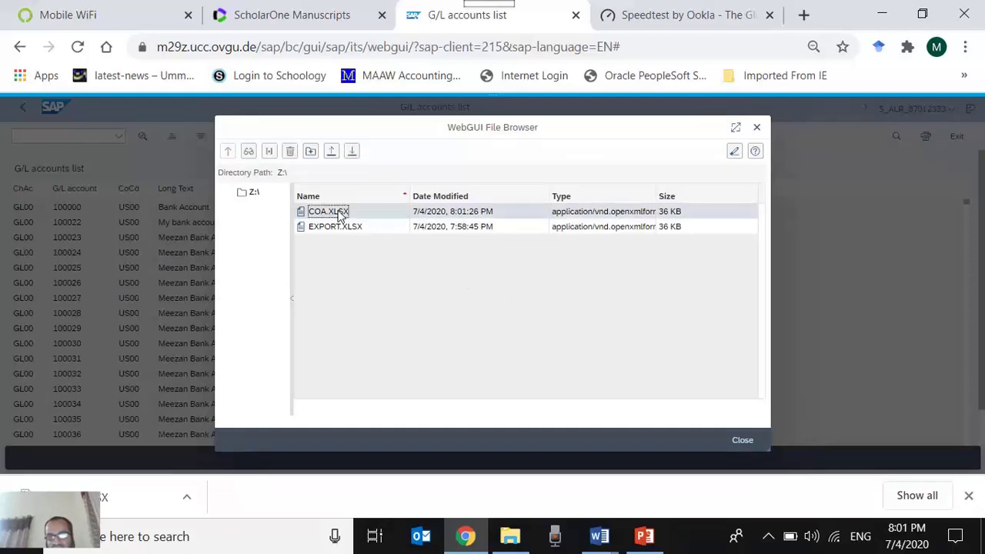
pyautogui.click(352, 154)
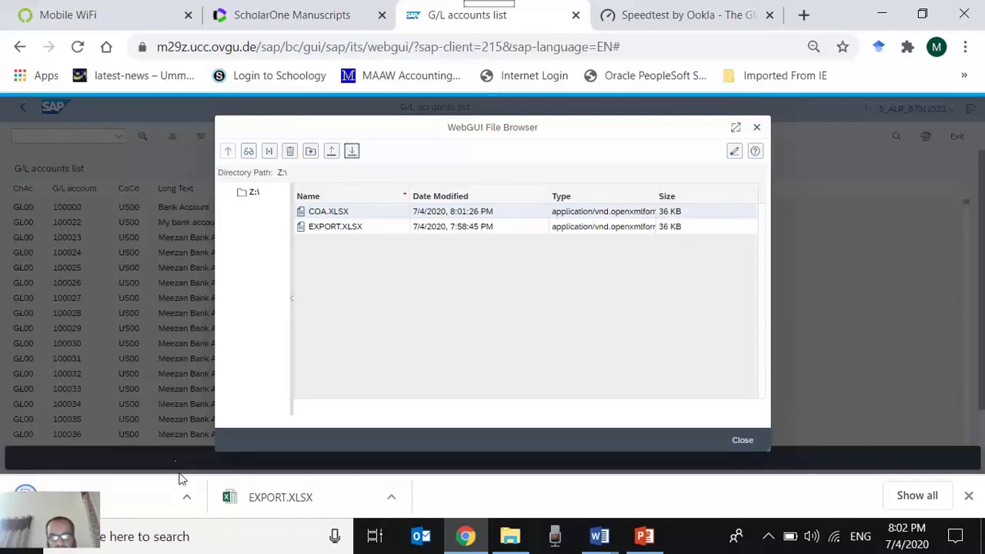
pyautogui.click(186, 497)
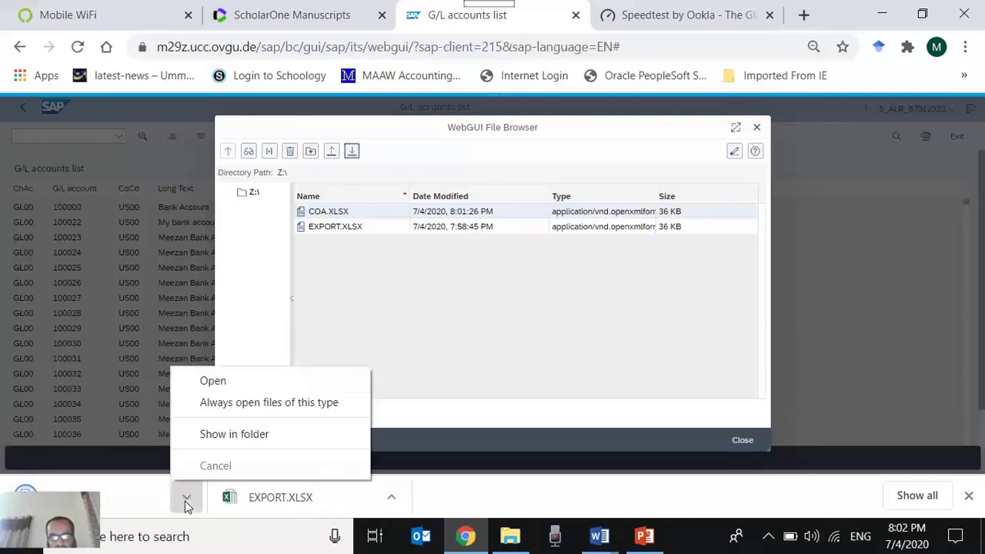
# - Open the downloaded COA workbook from the Downloads folder in Excel, then close Excel and the folder
pyautogui.click(227, 435)
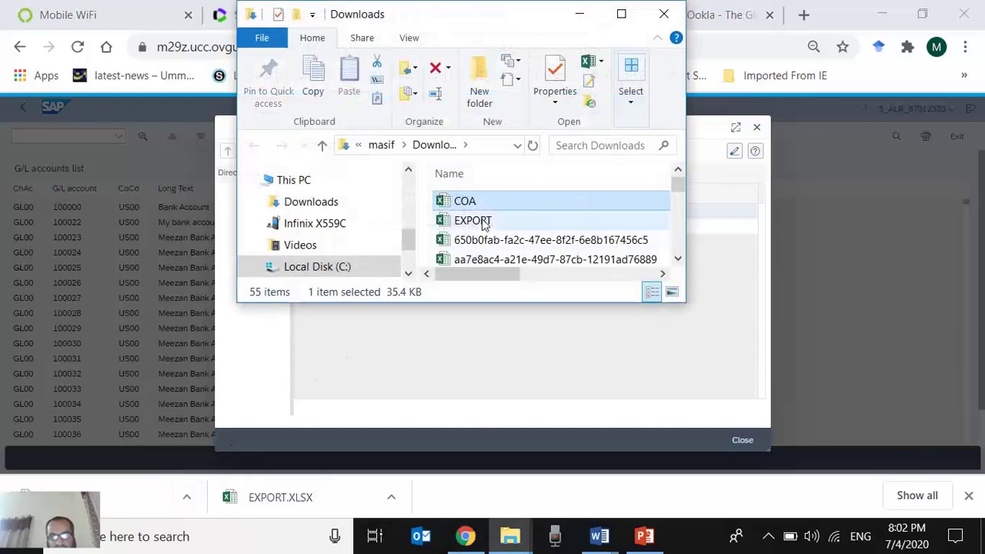
pyautogui.doubleClick(482, 201)
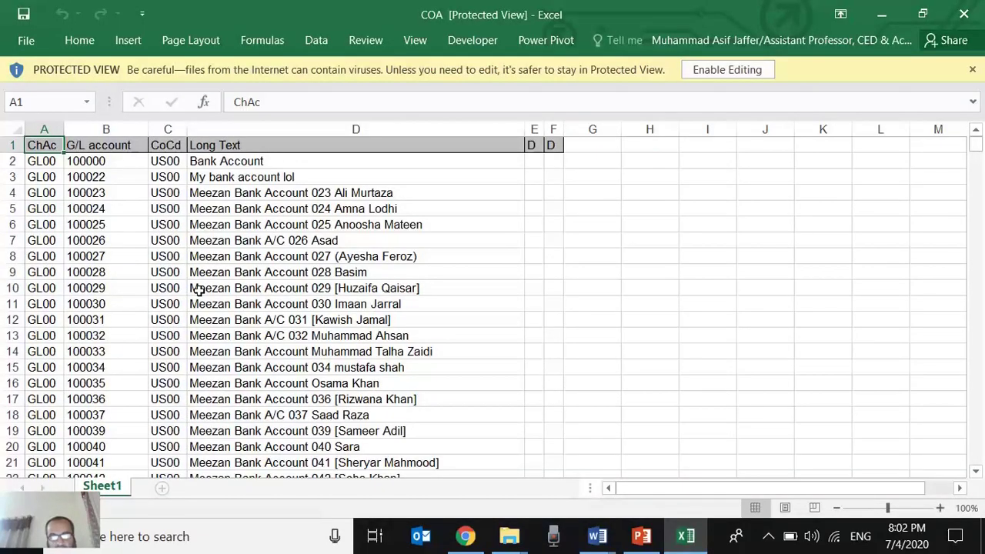
pyautogui.click(963, 18)
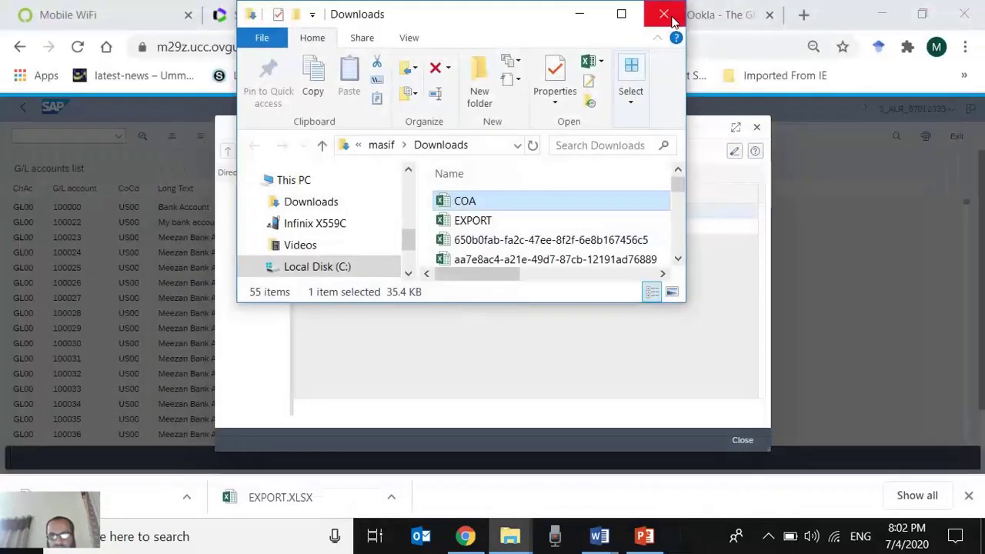
pyautogui.click(671, 18)
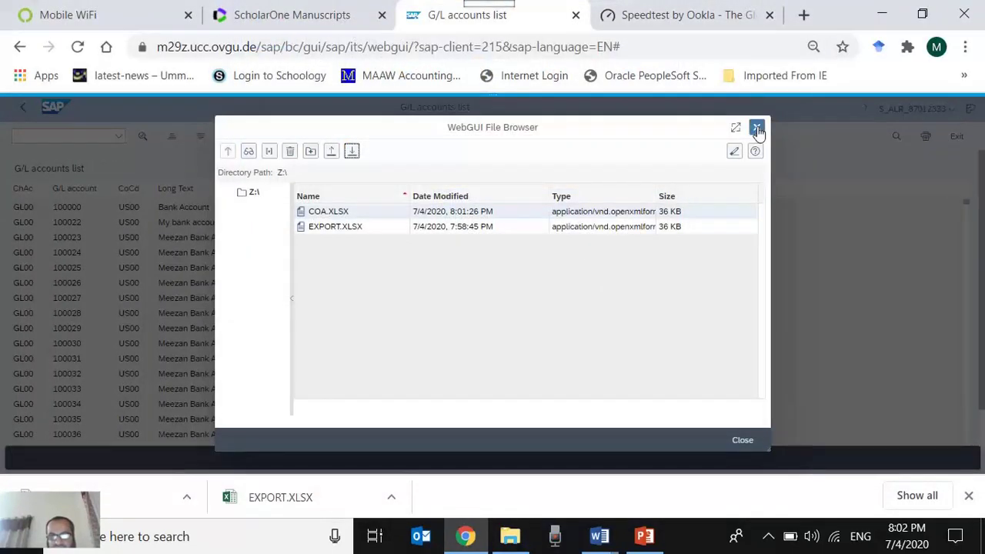
# - Close the file browser and check the list's layout settings, dismissing the no-filter message
pyautogui.click(757, 129)
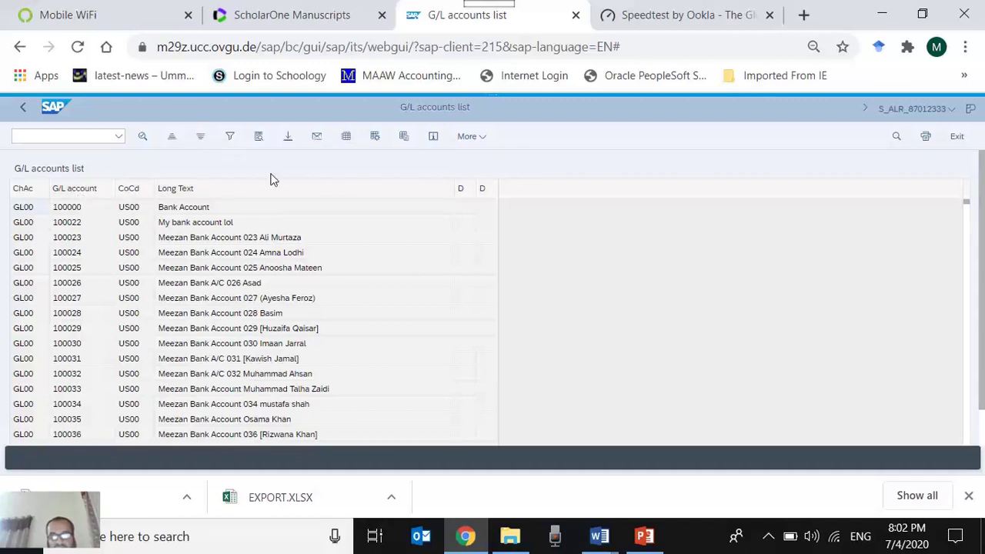
pyautogui.click(346, 143)
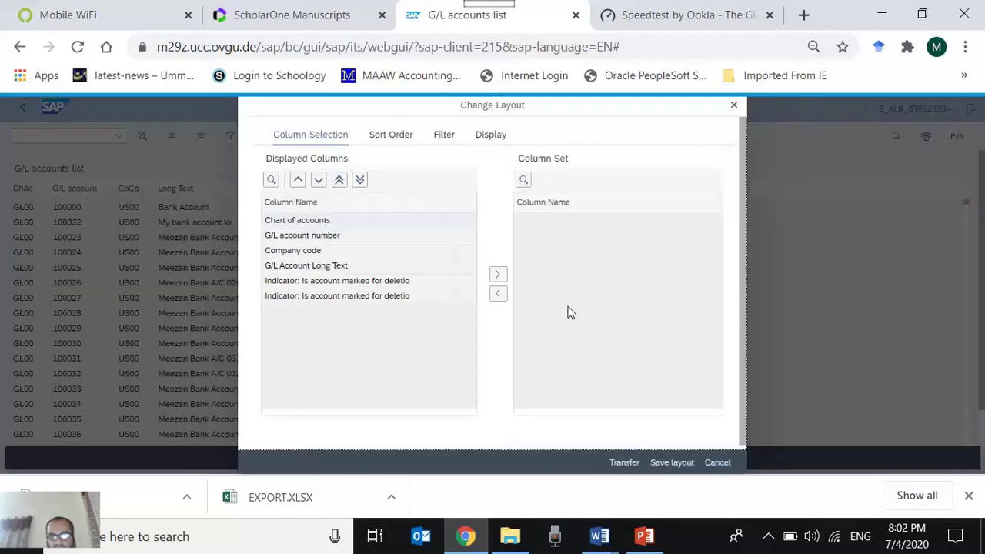
pyautogui.click(717, 462)
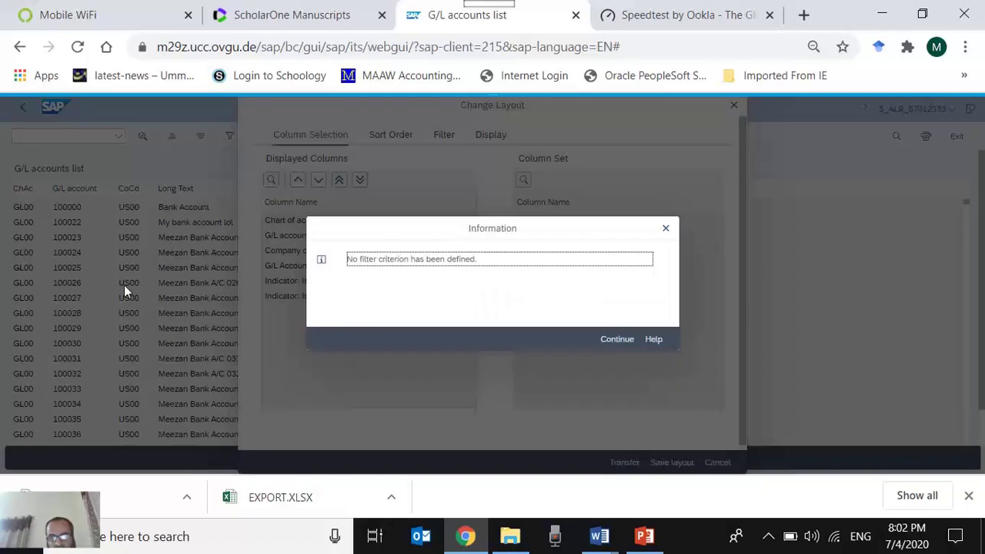
pyautogui.click(626, 345)
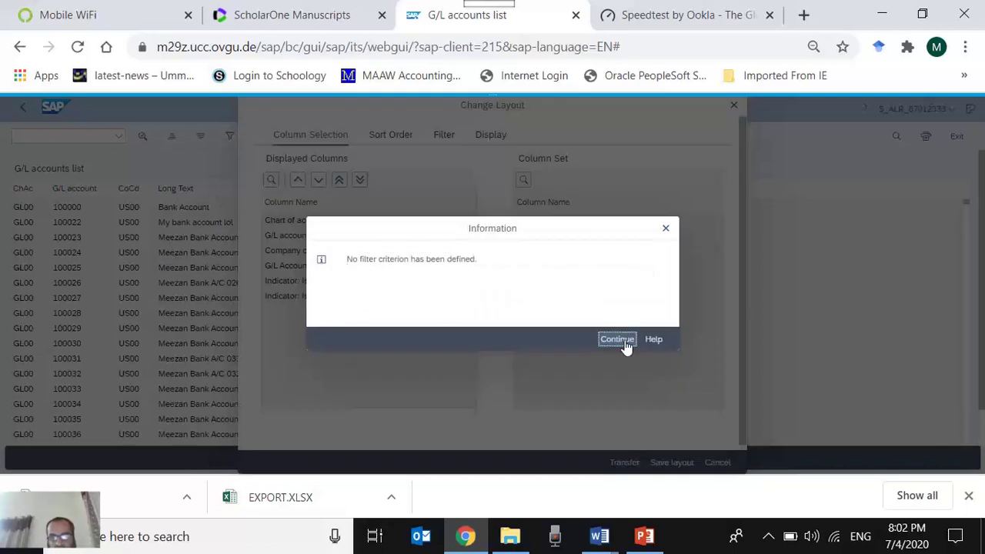
pyautogui.click(617, 340)
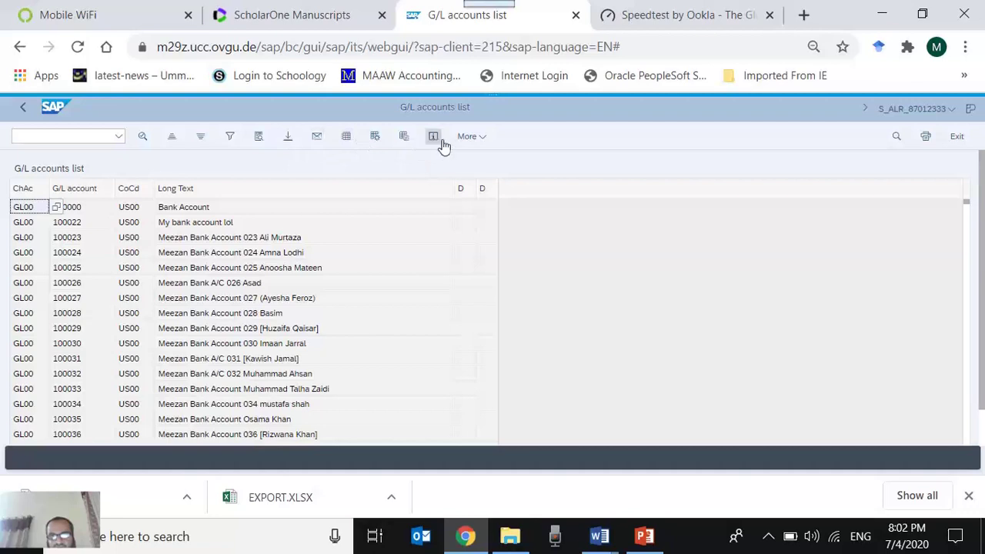
# - Look through the List > Export menu without choosing, then exit twice to SAP Easy Access
pyautogui.click(486, 145)
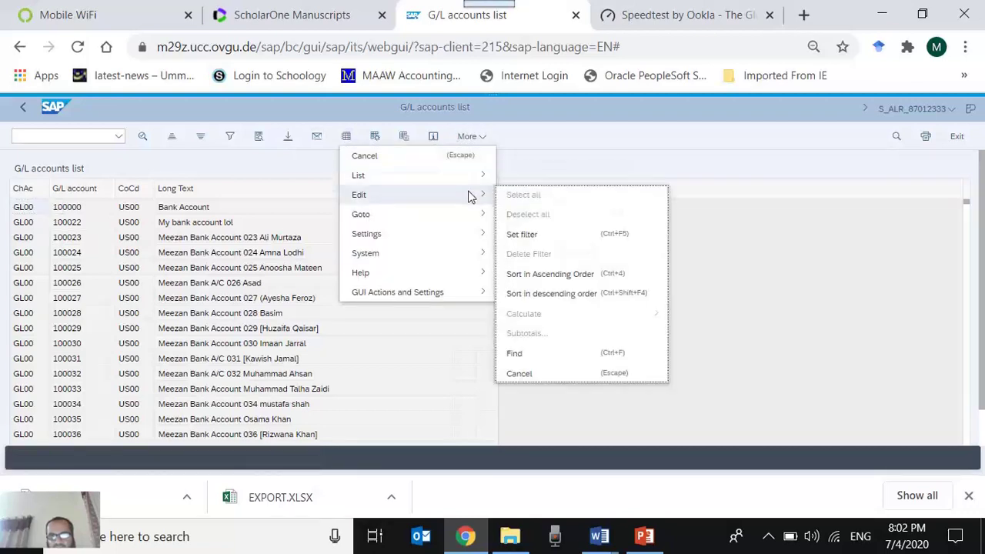
pyautogui.moveTo(471, 181)
pyautogui.moveTo(532, 215)
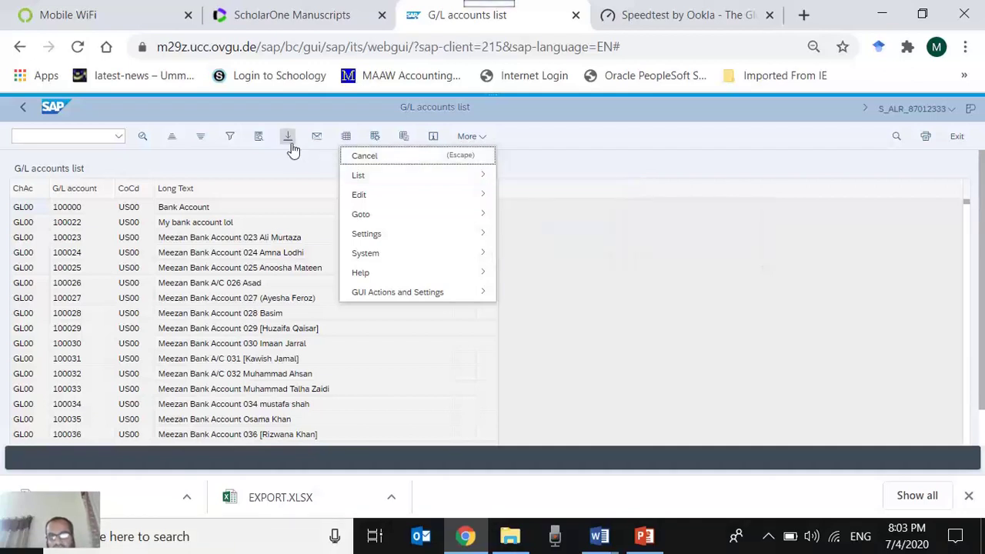
pyautogui.moveTo(435, 292)
pyautogui.click(461, 358)
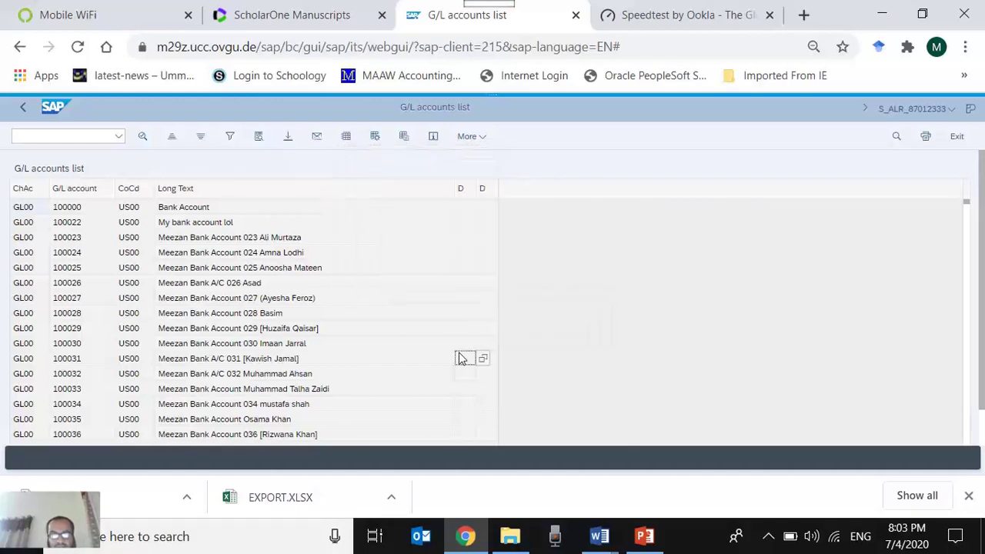
pyautogui.click(957, 140)
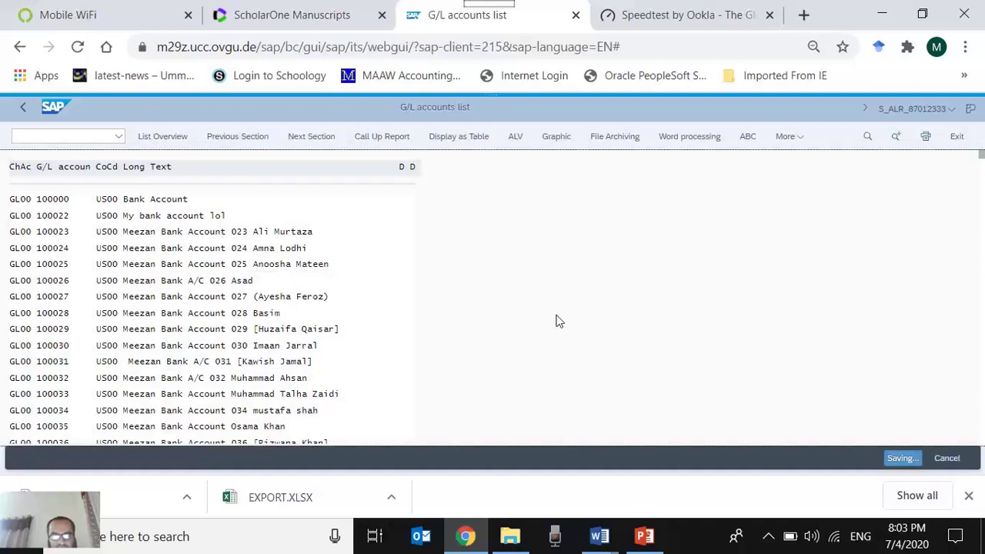
pyautogui.click(956, 137)
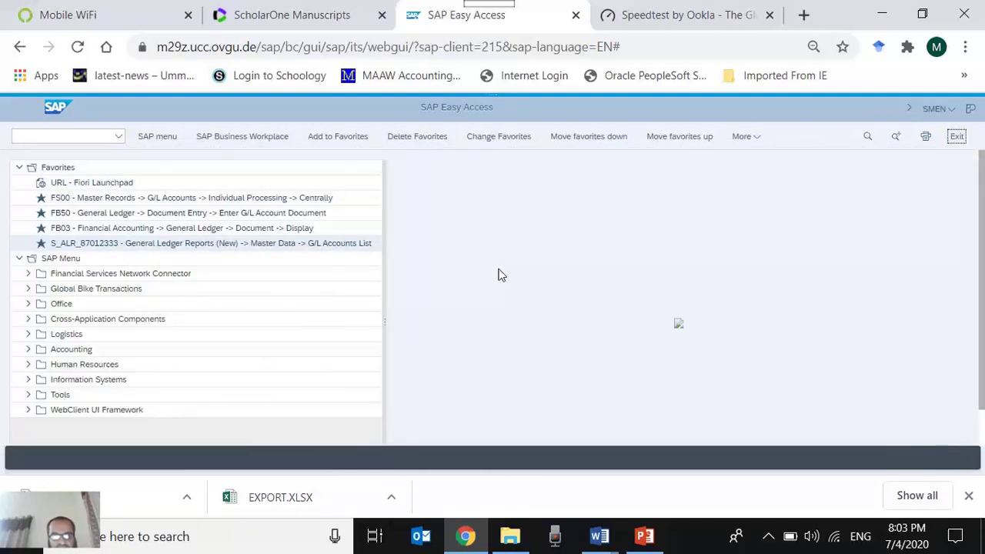
# - Launch the S_ALR_87012333 G/L Accounts List favorite, then bring PowerPoint's COA Exercises slide forward
pyautogui.click(202, 245)
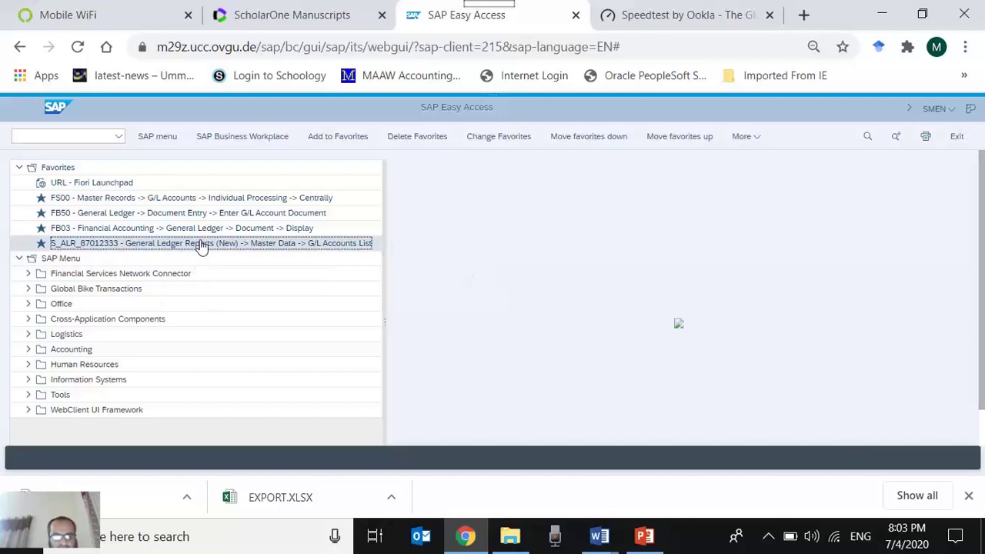
pyautogui.doubleClick(202, 244)
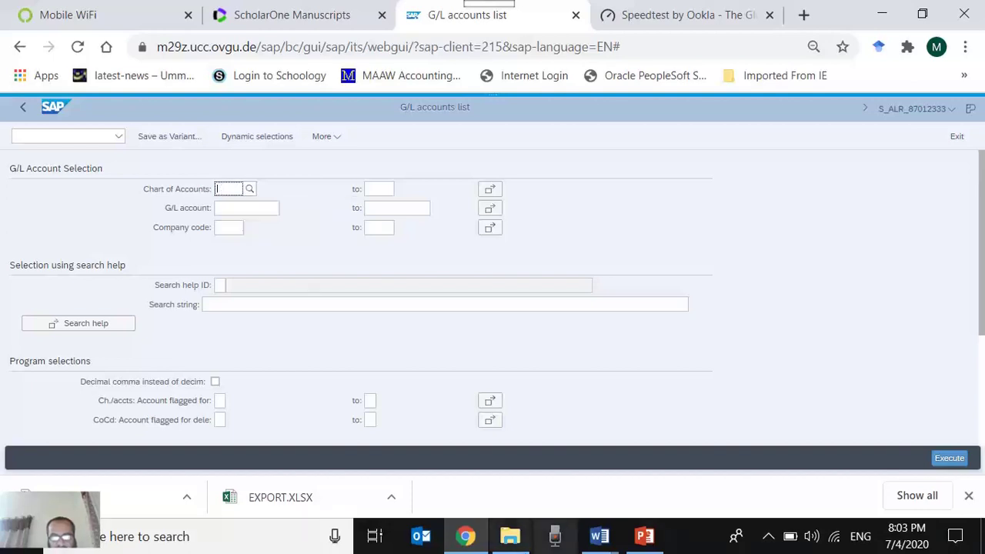
pyautogui.click(644, 542)
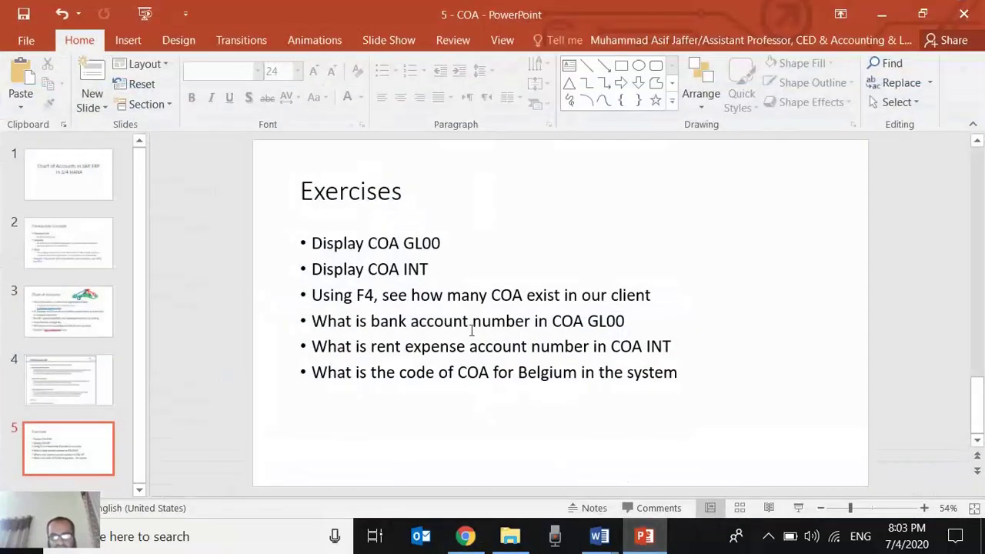
# - Highlight the 'Display COA GL00' and 'Display COA INT' exercises, then minimize PowerPoint
pyautogui.moveTo(321, 244); pyautogui.dragTo(440, 248)
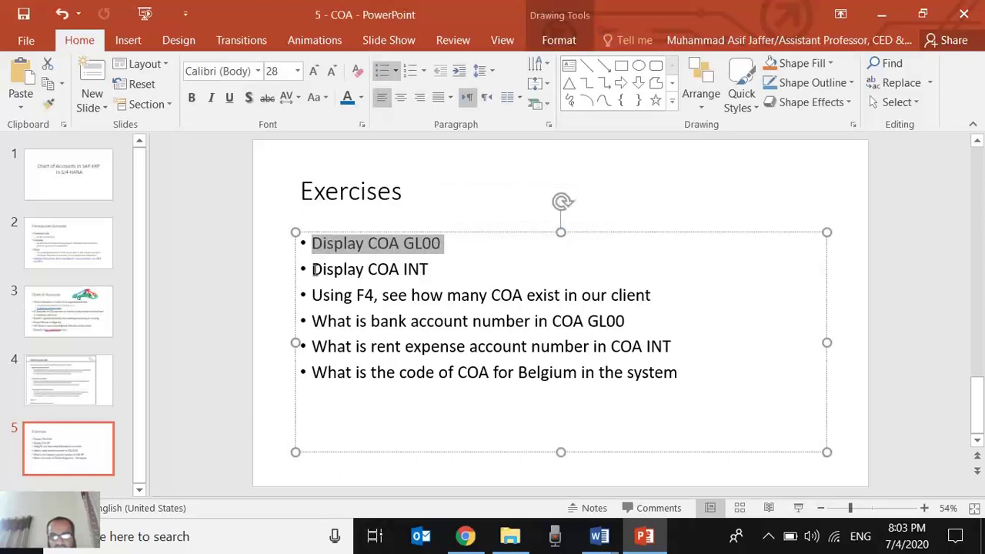
pyautogui.moveTo(312, 270); pyautogui.dragTo(432, 272)
pyautogui.click(430, 279)
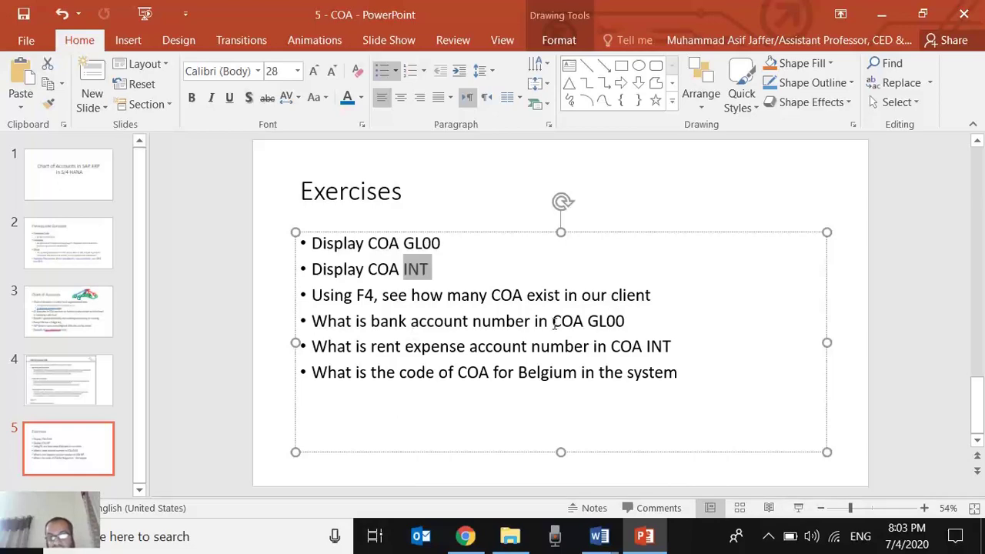
pyautogui.click(881, 14)
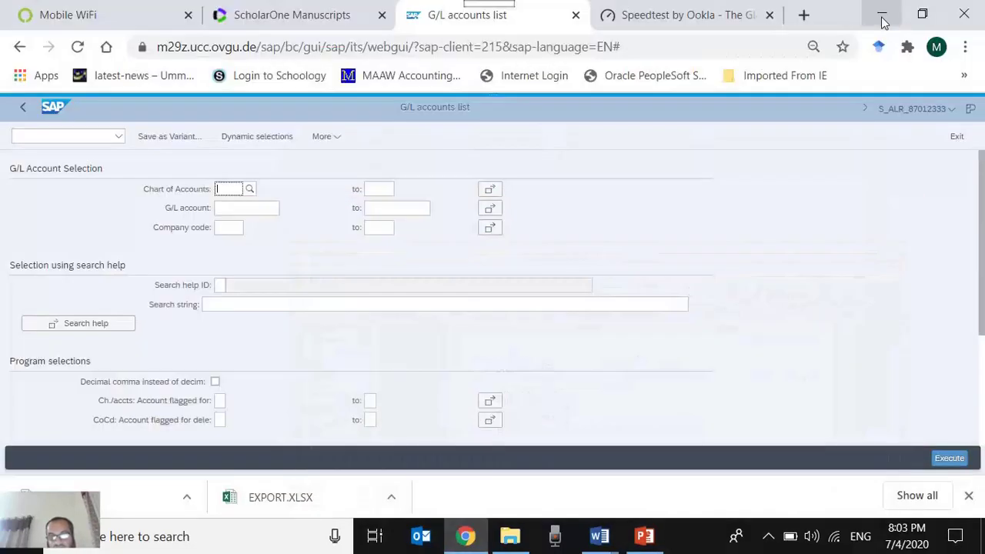
# - Reopen the COA workbook in Excel, browse account numbers and Long Text descriptions around D2, then minimize it
pyautogui.click(150, 493)
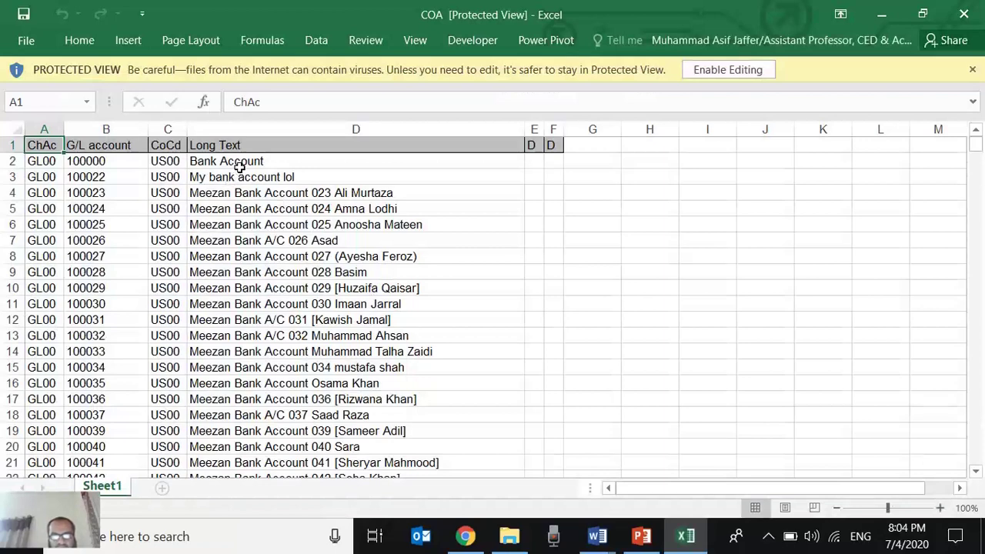
pyautogui.click(239, 163)
pyautogui.press('Down')
pyautogui.press('Down')
pyautogui.press('Down')
pyautogui.press('Down')
pyautogui.press('Down')
pyautogui.press('Down')
pyautogui.press('Down')
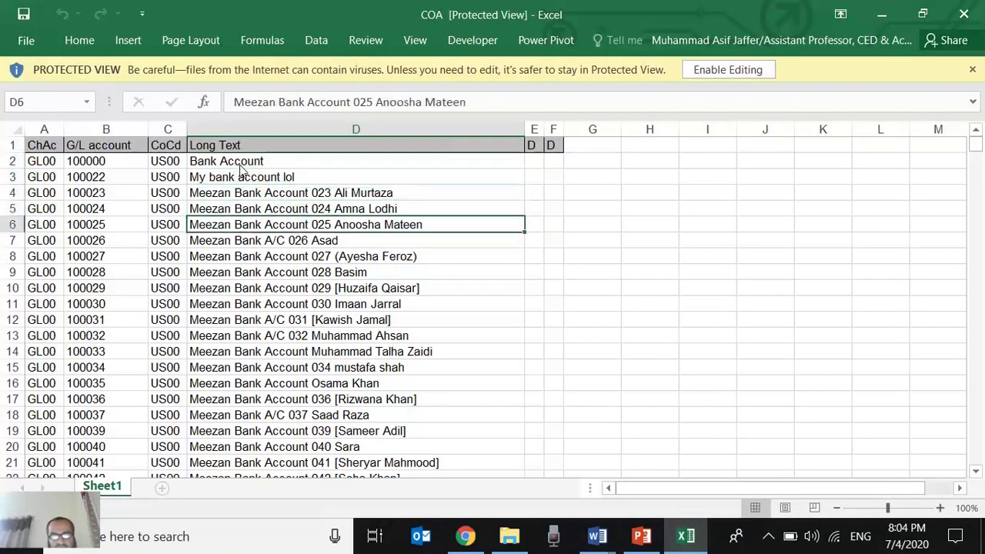
pyautogui.press('Left')
pyautogui.press('Left')
pyautogui.press('Up')
pyautogui.press('Up')
pyautogui.press('Up')
pyautogui.press('Up')
pyautogui.press('Up')
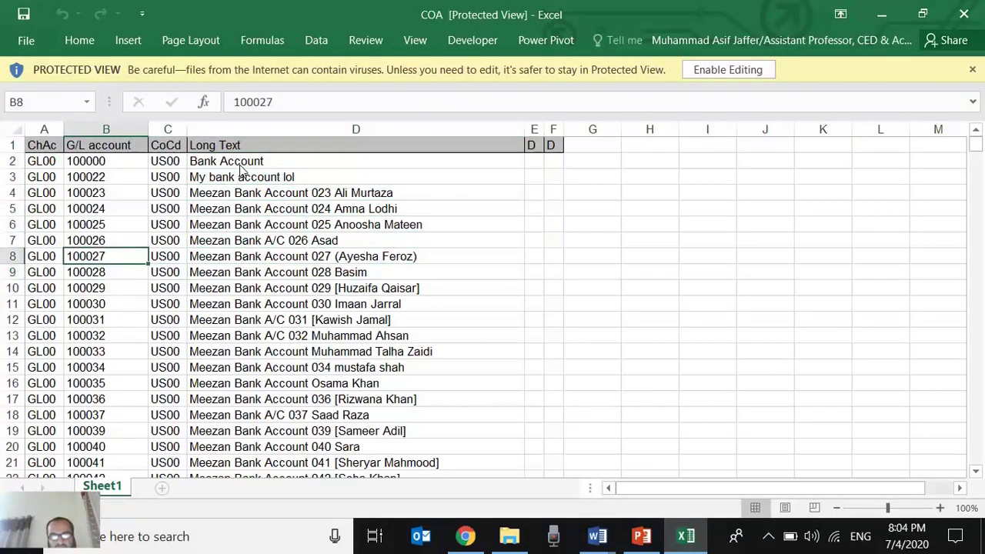
pyautogui.press('Right')
pyautogui.press('Right')
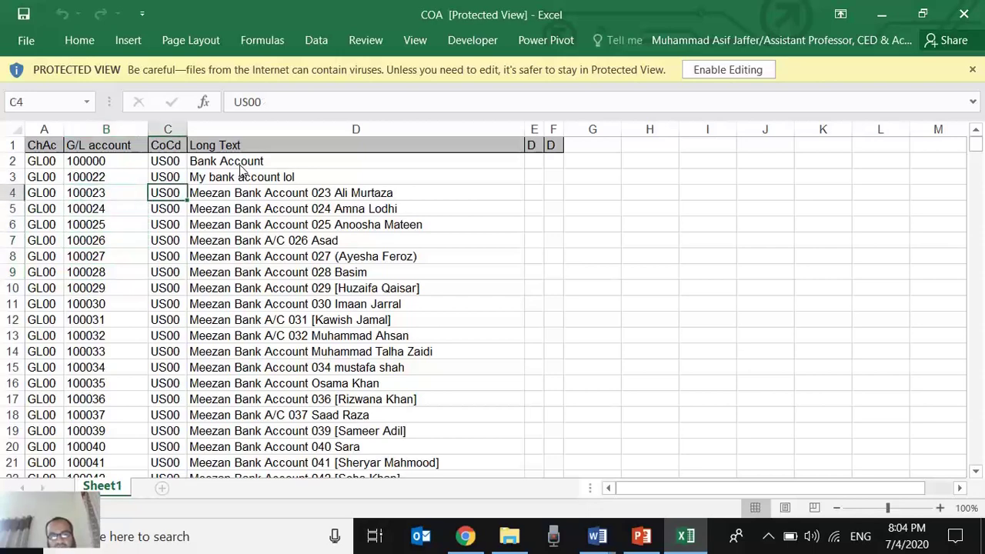
pyautogui.press('Down')
pyautogui.press('Down')
pyautogui.press('Down')
pyautogui.press('Down')
pyautogui.press('Down')
pyautogui.press('Down')
pyautogui.press('Down')
pyautogui.press('Down')
pyautogui.press('Down')
pyautogui.press('Down')
pyautogui.press('Down')
pyautogui.press('Down')
pyautogui.press('Down')
pyautogui.press('Down')
pyautogui.press('Down')
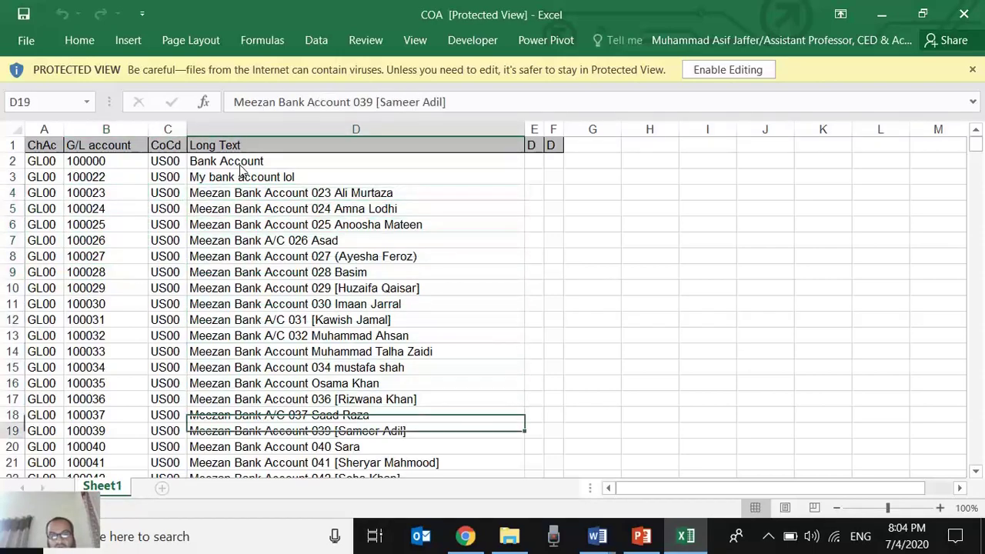
pyautogui.press('Up')
pyautogui.press('Up')
pyautogui.press('Up')
pyautogui.press('Up')
pyautogui.press('Up')
pyautogui.press('Up')
pyautogui.press('Up')
pyautogui.press('Up')
pyautogui.press('Up')
pyautogui.press('Up')
pyautogui.press('Up')
pyautogui.press('Up')
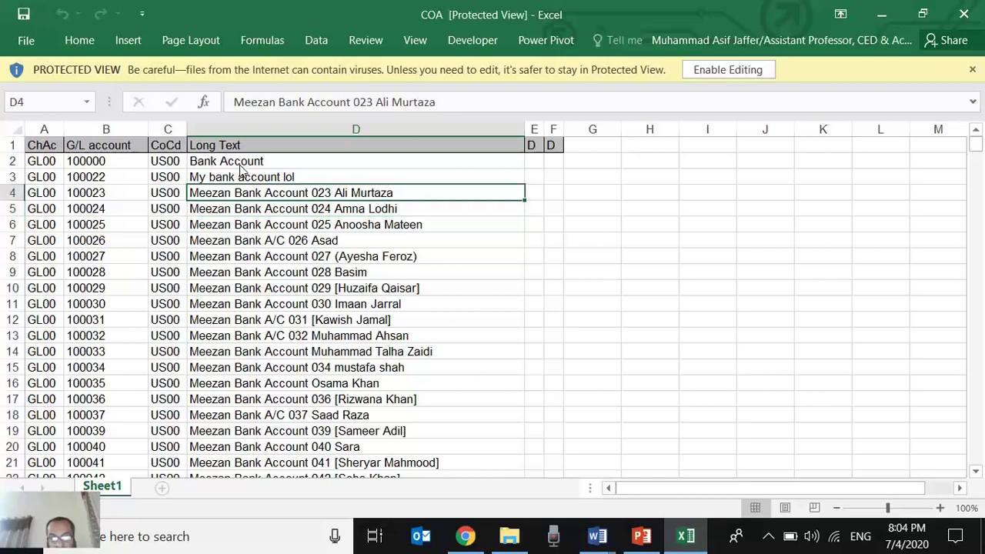
pyautogui.press('Left')
pyautogui.press('Left')
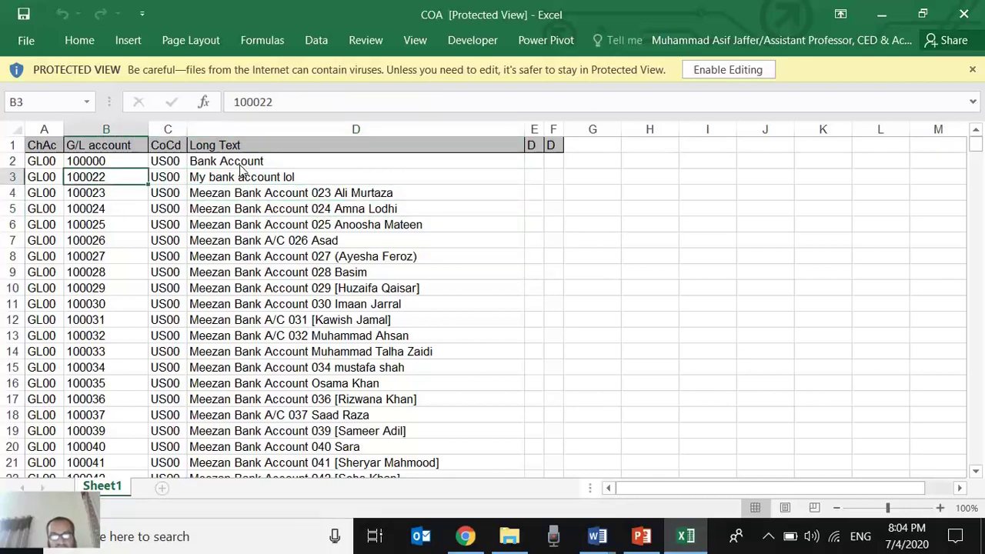
pyautogui.press('Right')
pyautogui.press('Up')
pyautogui.press('Right')
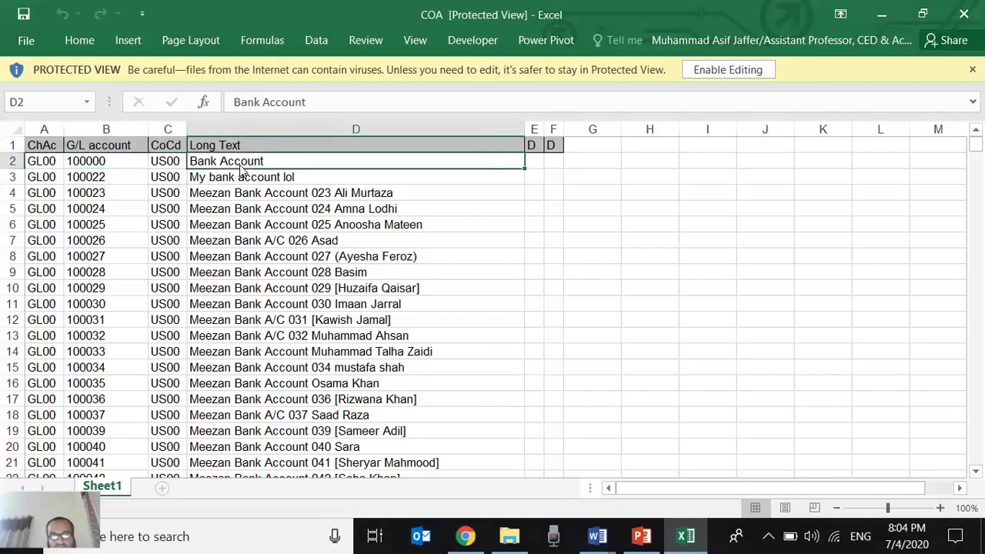
pyautogui.press('Left')
pyautogui.press('Left')
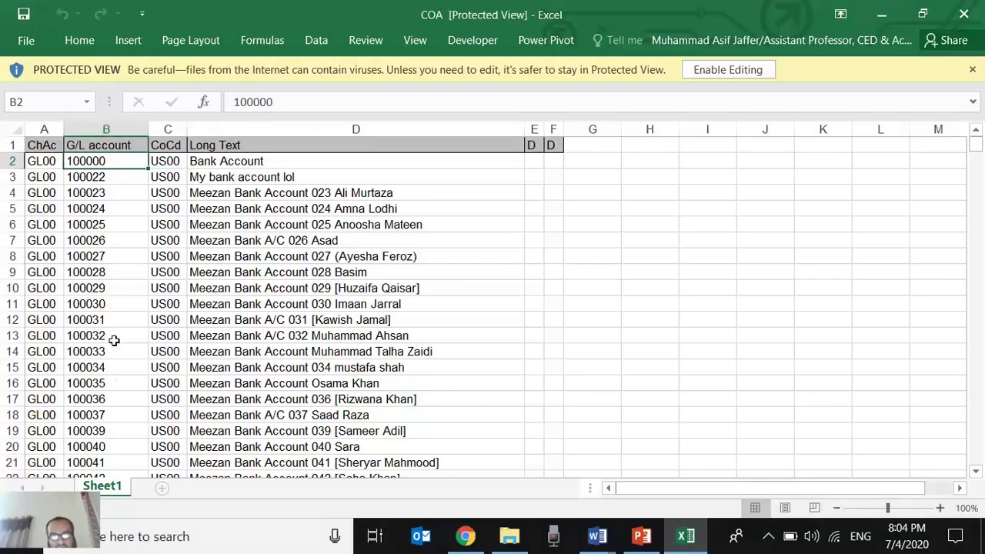
pyautogui.click(220, 160)
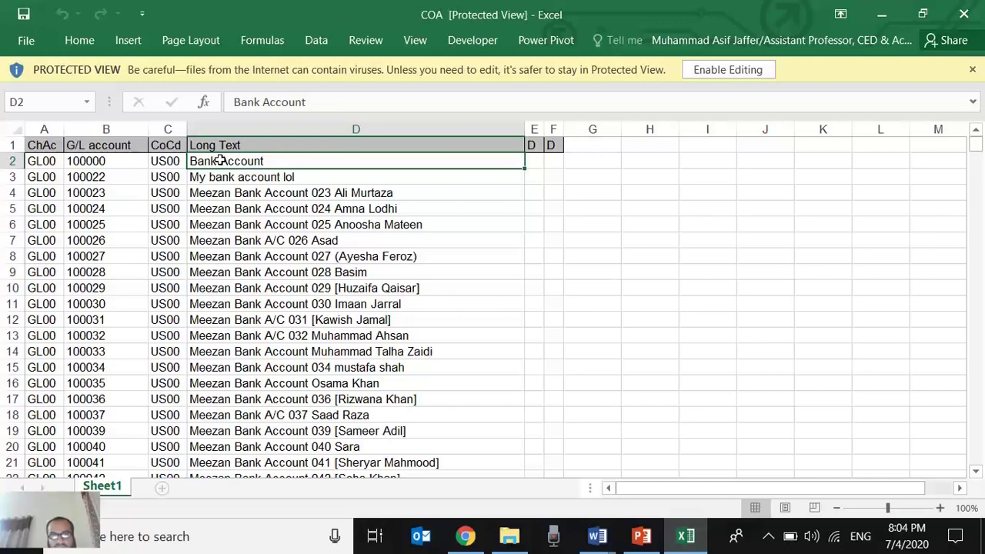
pyautogui.click(881, 15)
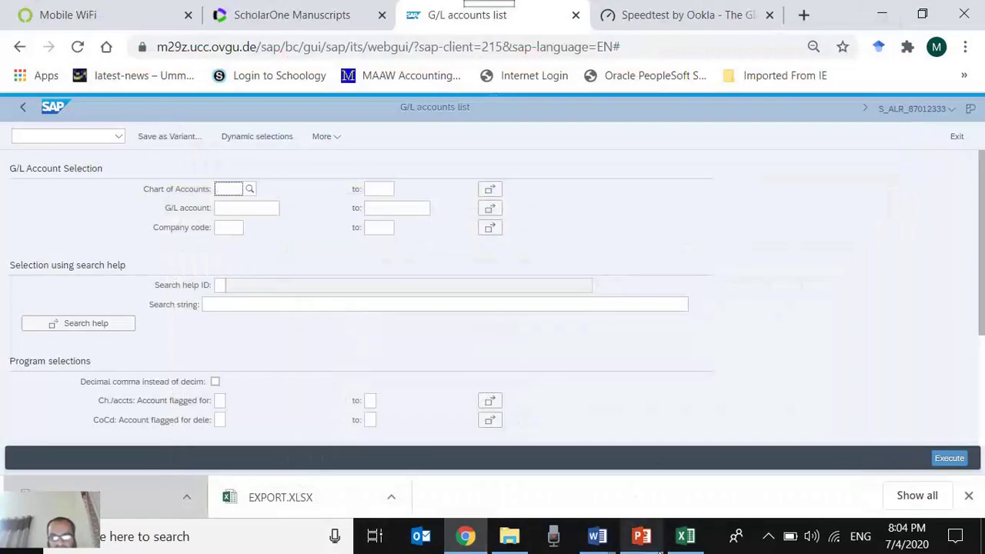
pyautogui.click(659, 551)
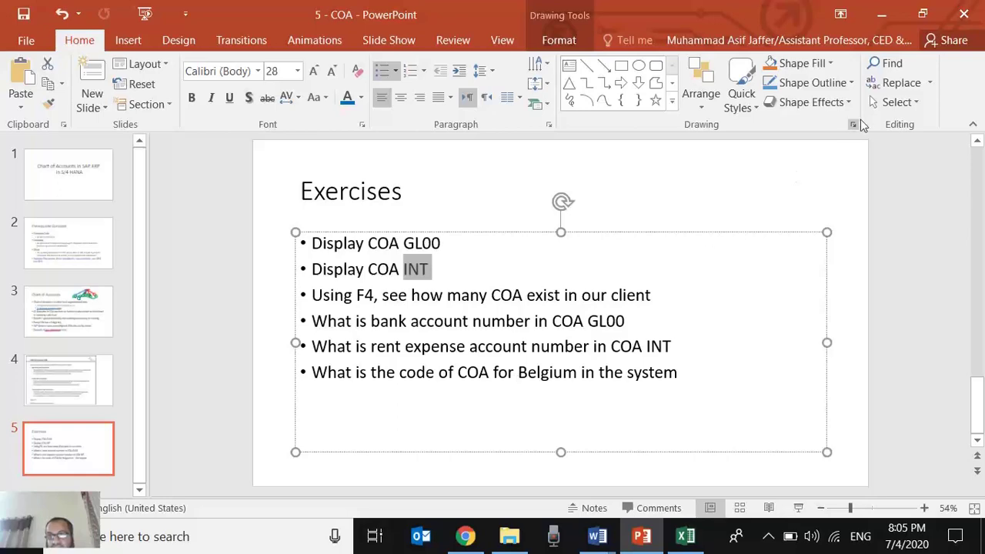
pyautogui.click(881, 14)
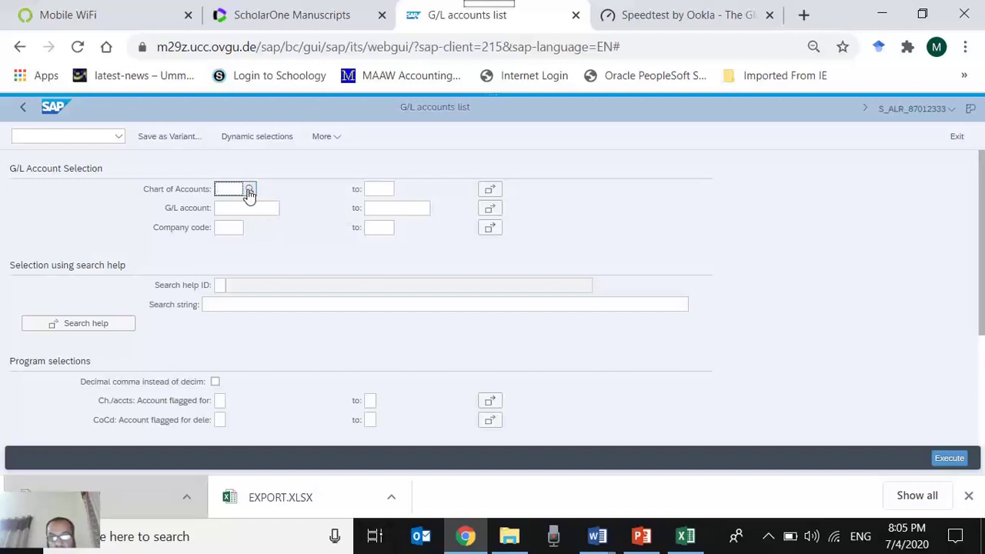
pyautogui.click(248, 191)
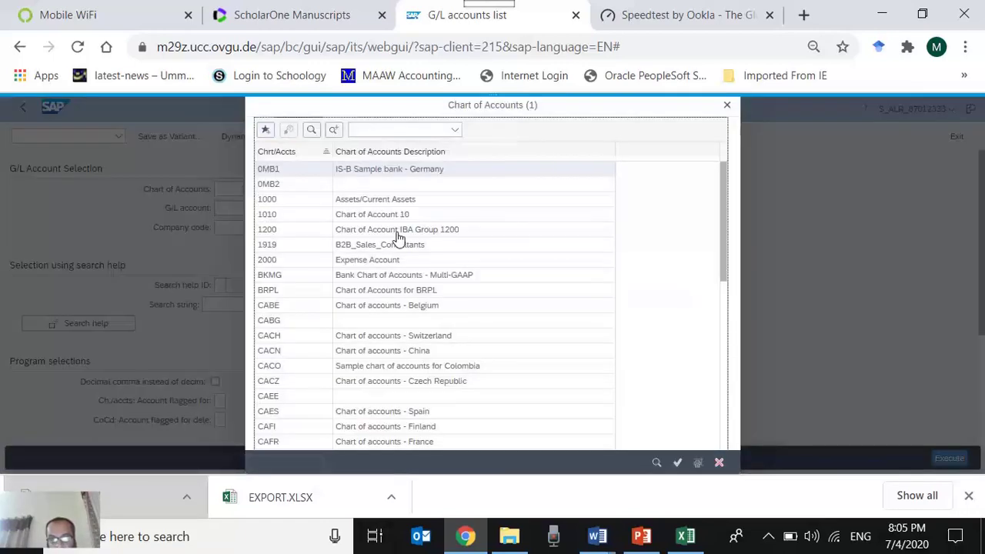
pyautogui.click(399, 129)
pyautogui.write('bel')
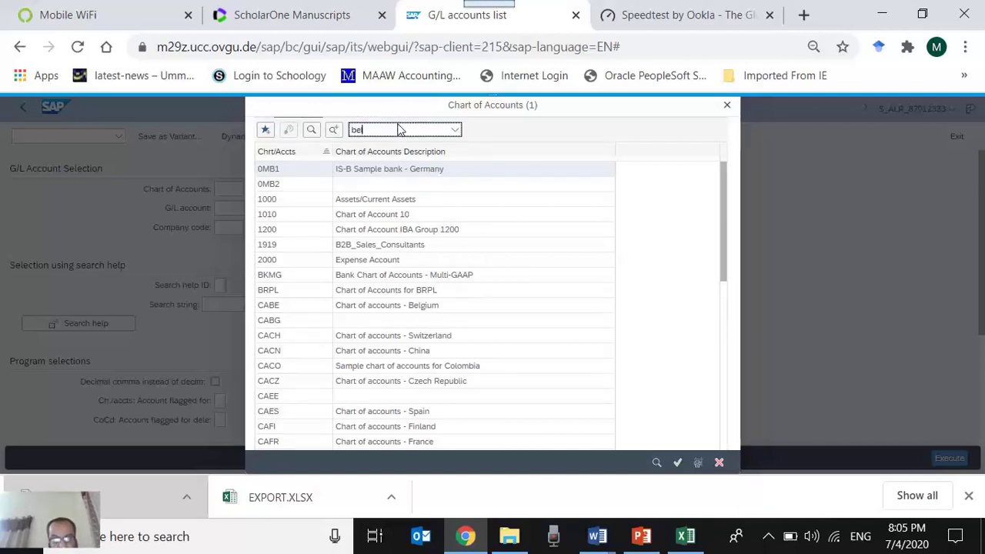
pyautogui.press('Return')
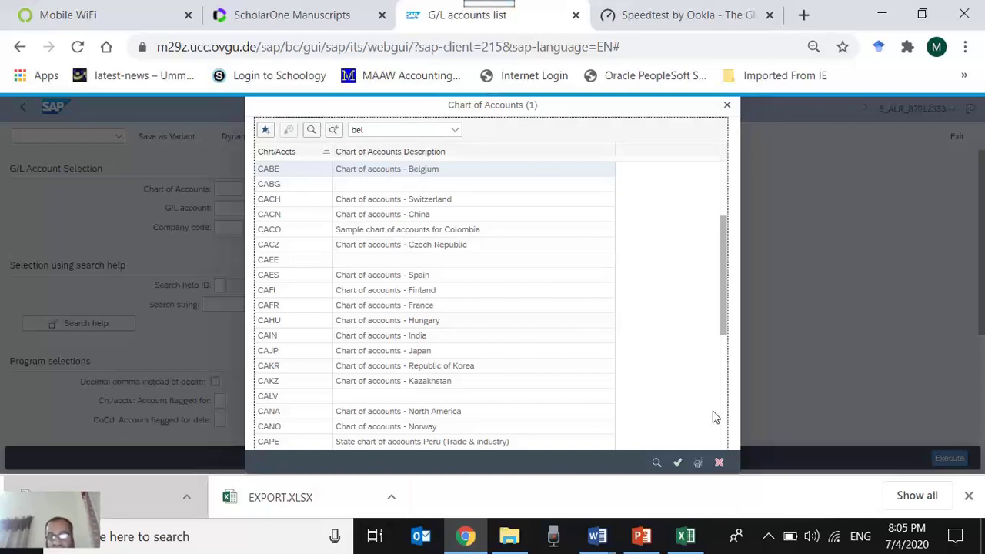
pyautogui.click(719, 463)
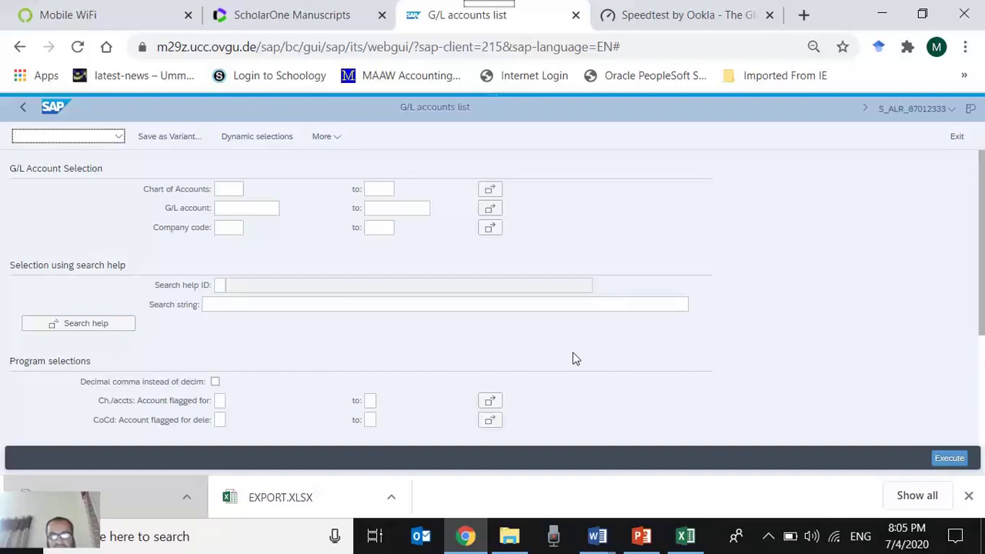
pyautogui.click(768, 538)
pyautogui.click(731, 500)
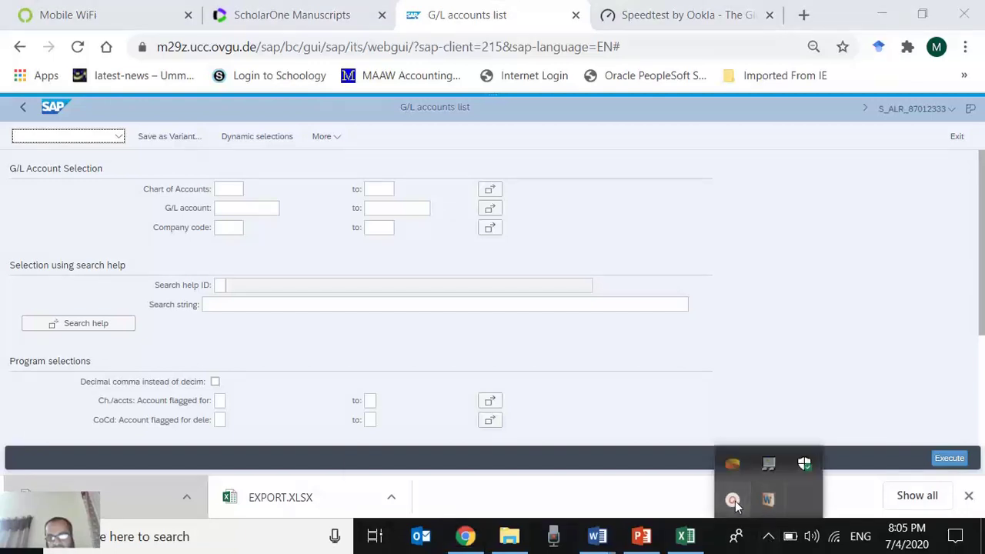